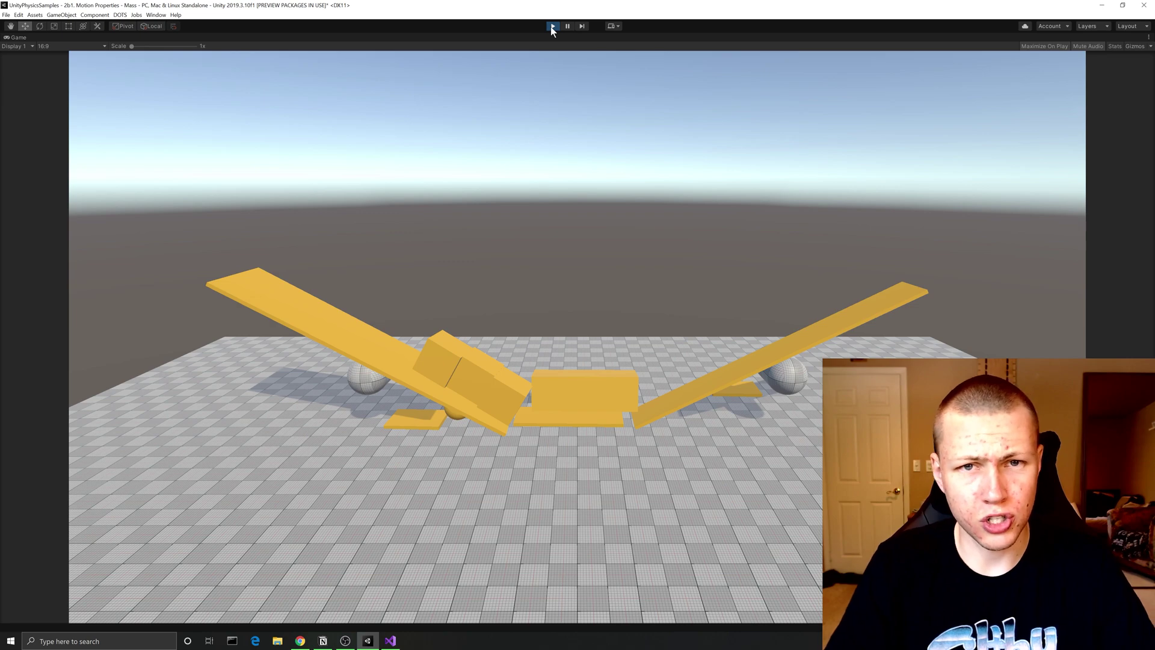
- Stop the running simulation and select the 2b1. Motion Properties - Mass scene asset
{"action": "left_click", "coordinate": [552, 26]}
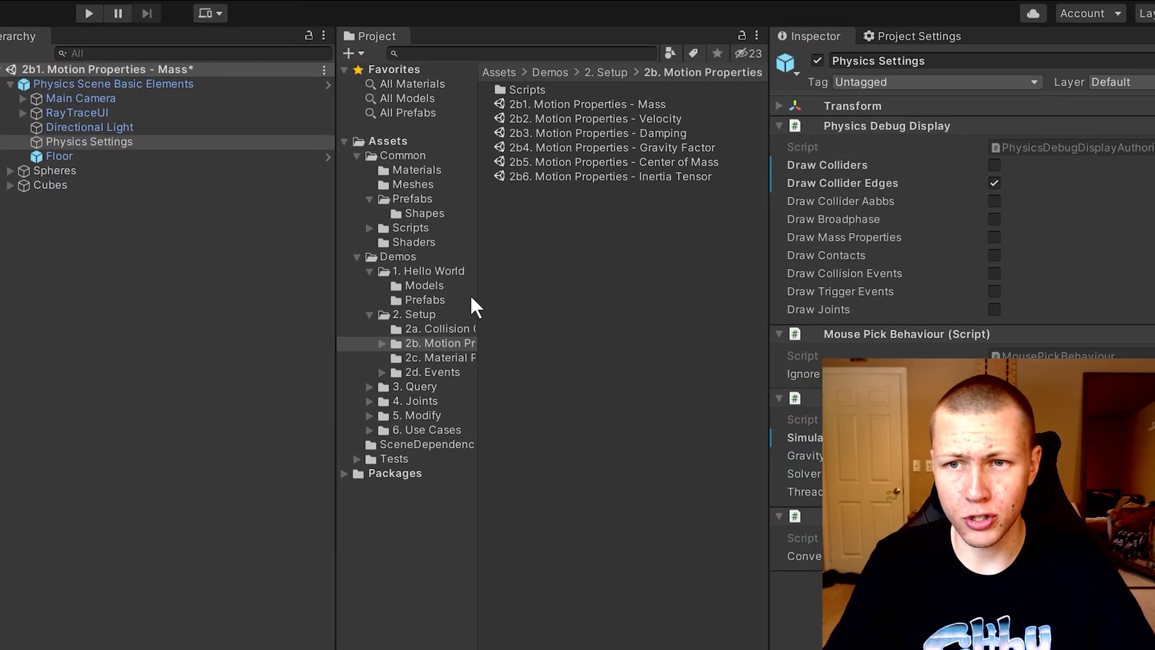
{"action": "left_click", "coordinate": [558, 104]}
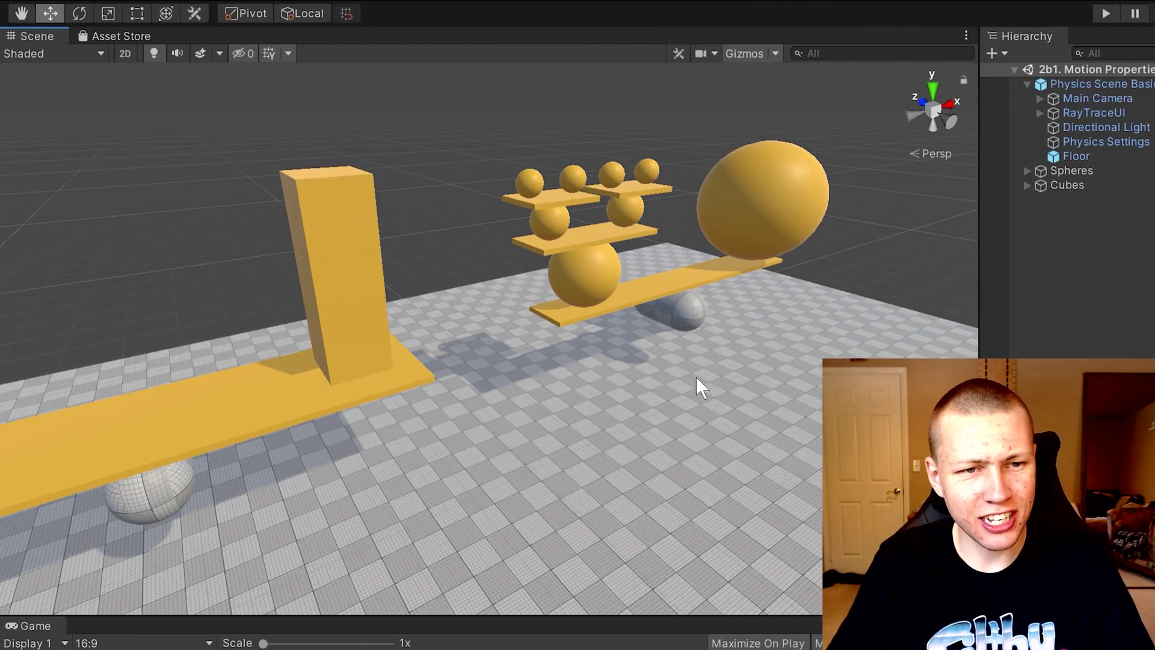
{"action": "left_click_drag", "start_coordinate": [695, 377], "coordinate": [733, 376], "text": "alt"}
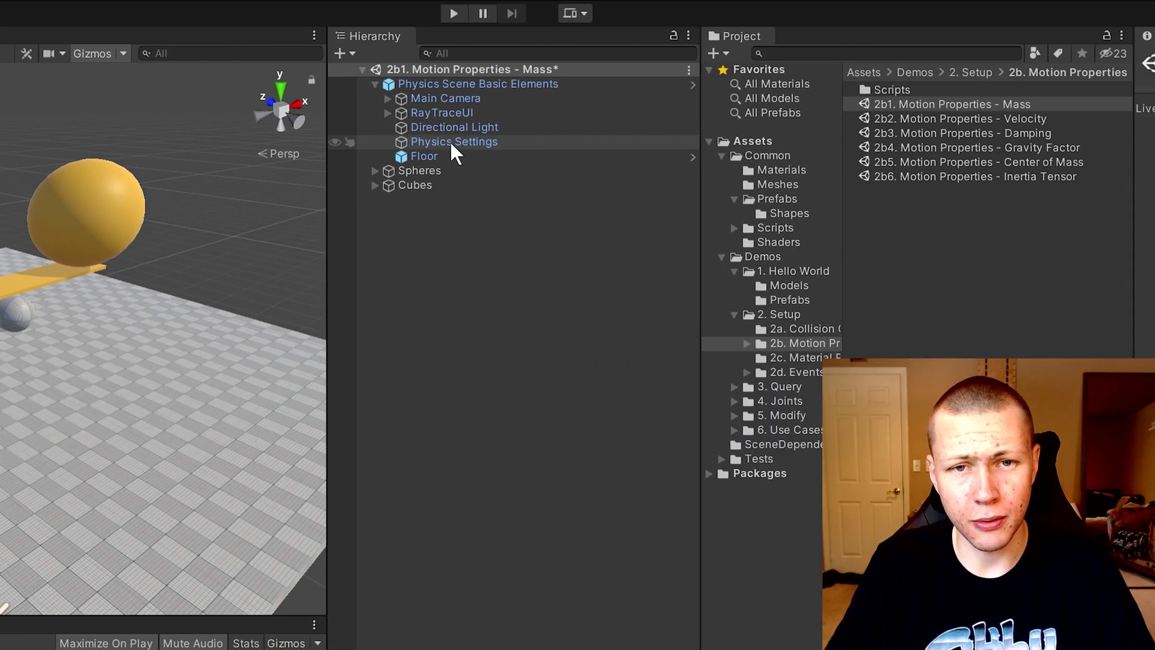
- Set the Physics Step simulation type of the Physics Settings object to Havok Physics
{"action": "left_click", "coordinate": [450, 142]}
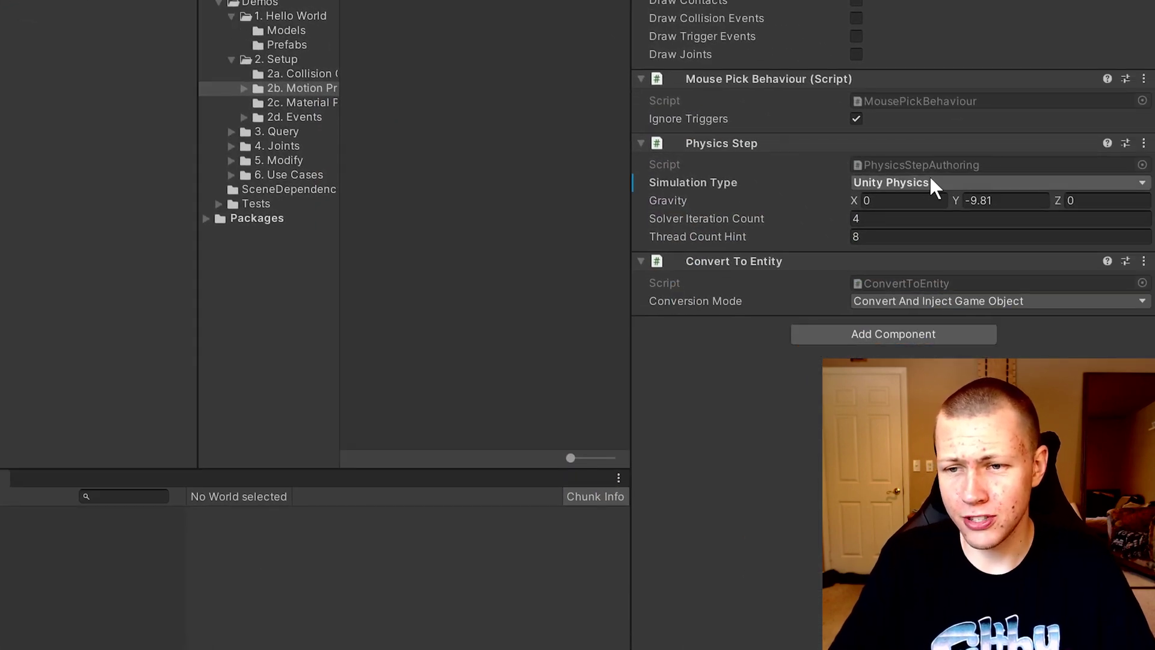
{"action": "left_click", "coordinate": [932, 184]}
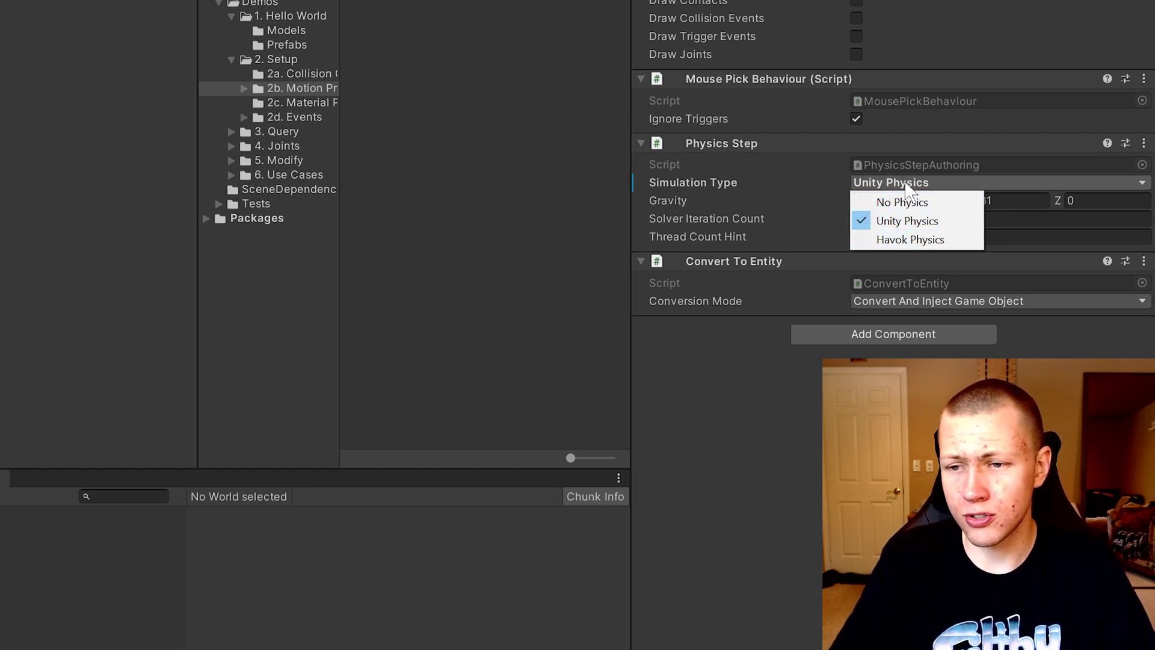
{"action": "left_click", "coordinate": [905, 184]}
{"action": "left_click", "coordinate": [552, 26]}
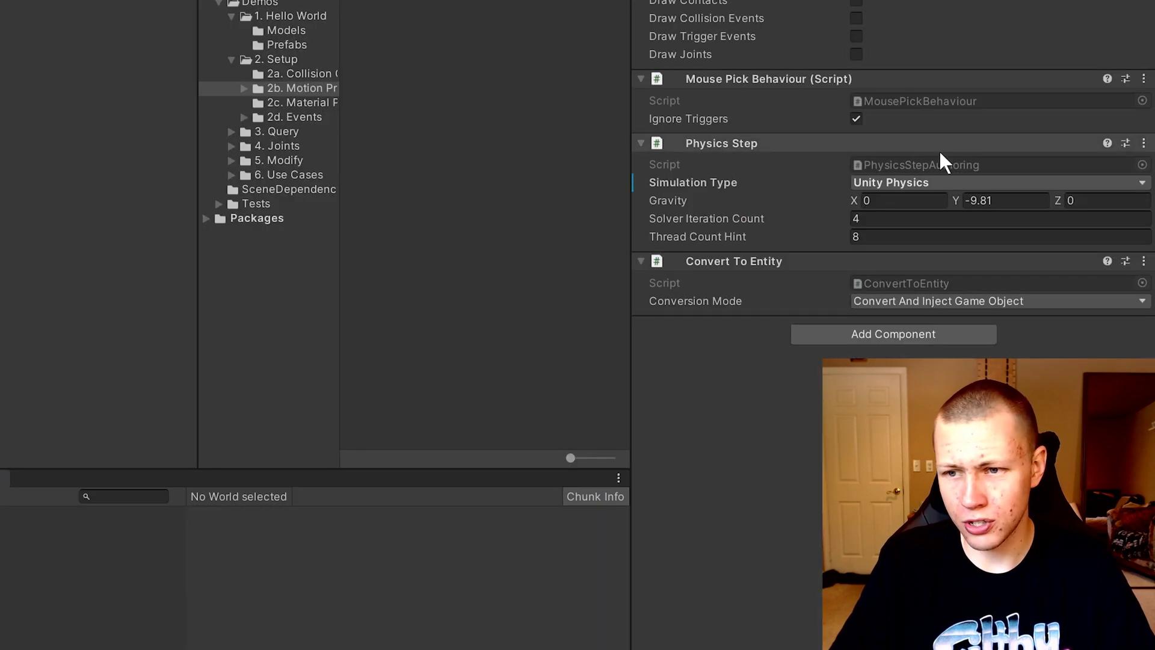
{"action": "left_click", "coordinate": [927, 183]}
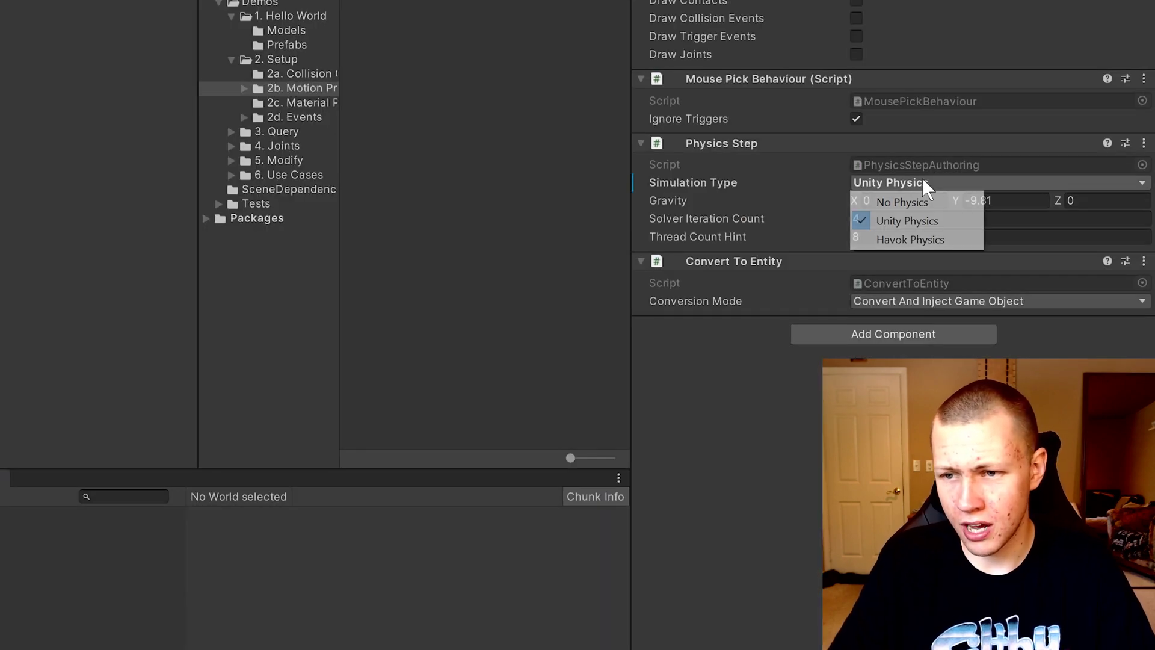
{"action": "left_click", "coordinate": [931, 240]}
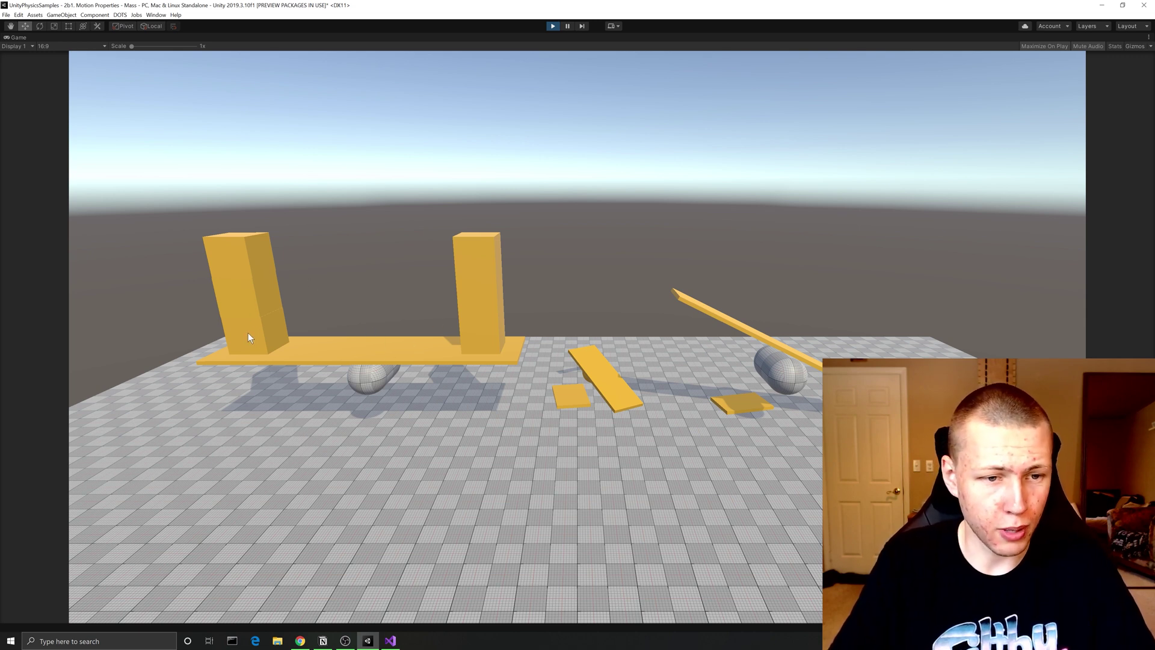
- Pull the base of the cube tower and the sphere seesaw's plank across the running simulation, and stop it
{"action": "mouse_move", "coordinate": [248, 333]}
{"action": "left_mouse_down"}
{"action": "mouse_move", "coordinate": [282, 311]}
{"action": "mouse_move", "coordinate": [330, 236]}
{"action": "mouse_move", "coordinate": [314, 323]}
{"action": "mouse_move", "coordinate": [424, 230]}
{"action": "mouse_move", "coordinate": [640, 352]}
{"action": "mouse_move", "coordinate": [735, 354]}
{"action": "left_mouse_up"}
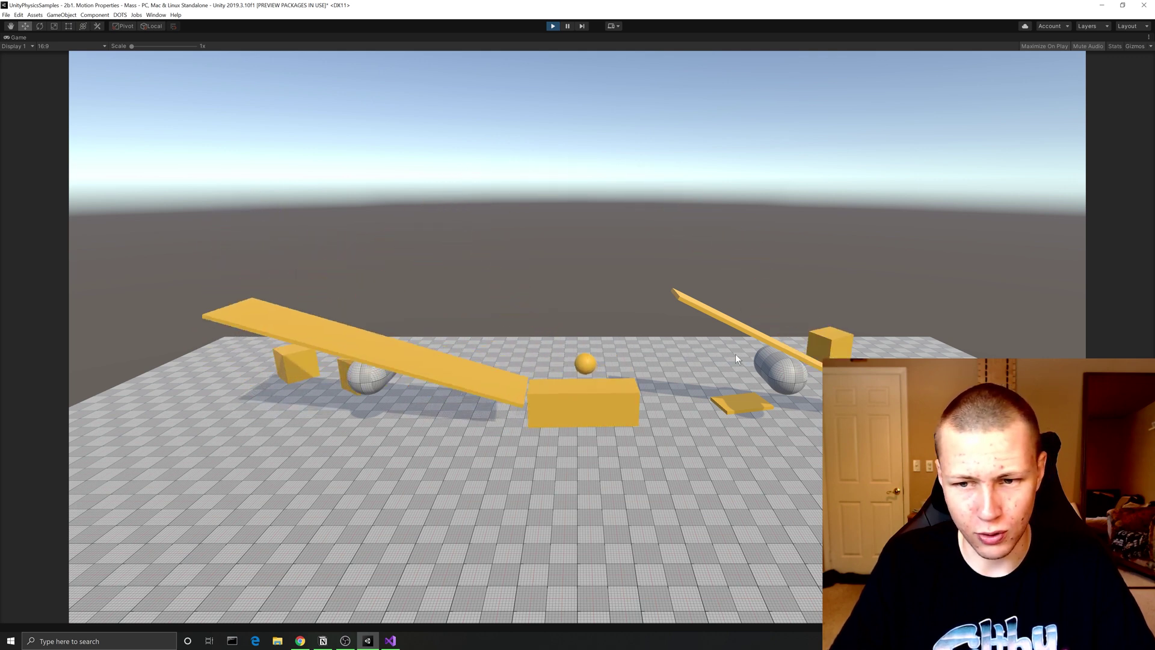
{"action": "mouse_move", "coordinate": [688, 311]}
{"action": "left_mouse_down"}
{"action": "mouse_move", "coordinate": [613, 214]}
{"action": "mouse_move", "coordinate": [385, 160]}
{"action": "left_mouse_up"}
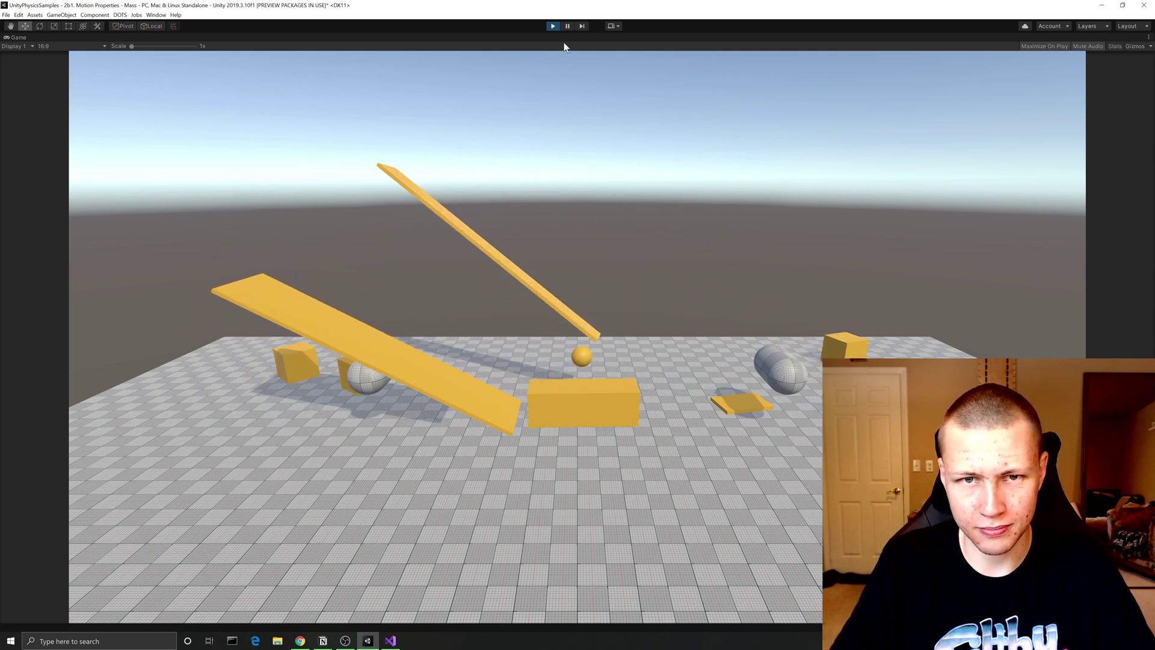
{"action": "left_click", "coordinate": [552, 26]}
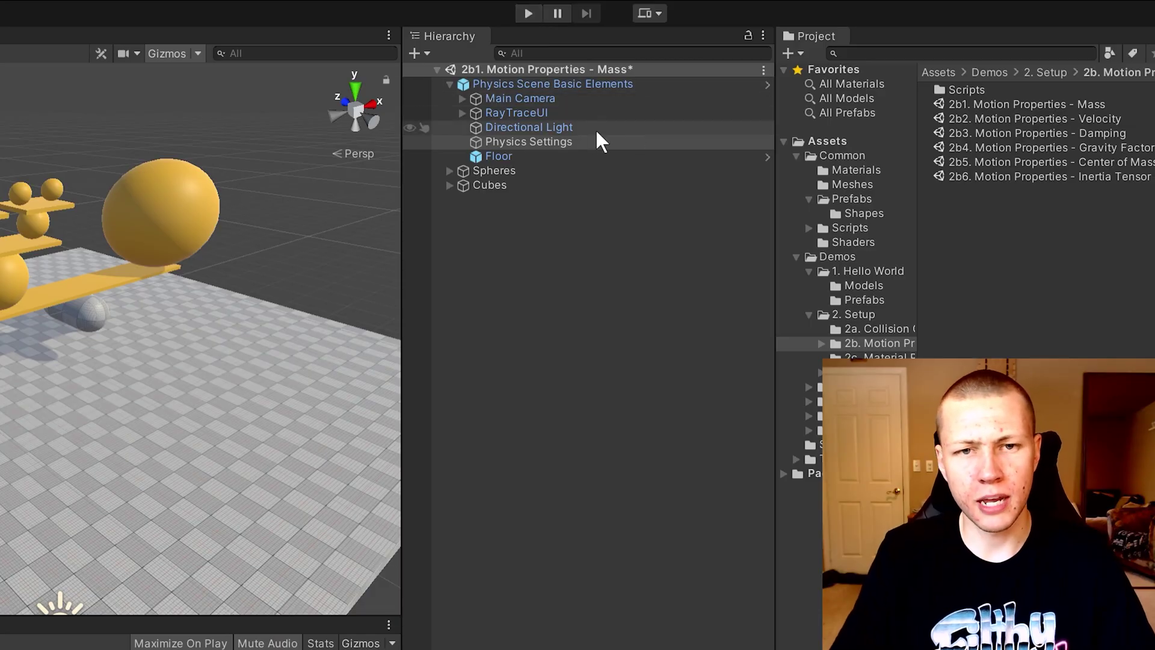
- Set the mass of the 4kg Sphere under Spheres to 40, run the simulation and stop it
{"action": "left_click", "coordinate": [450, 171]}
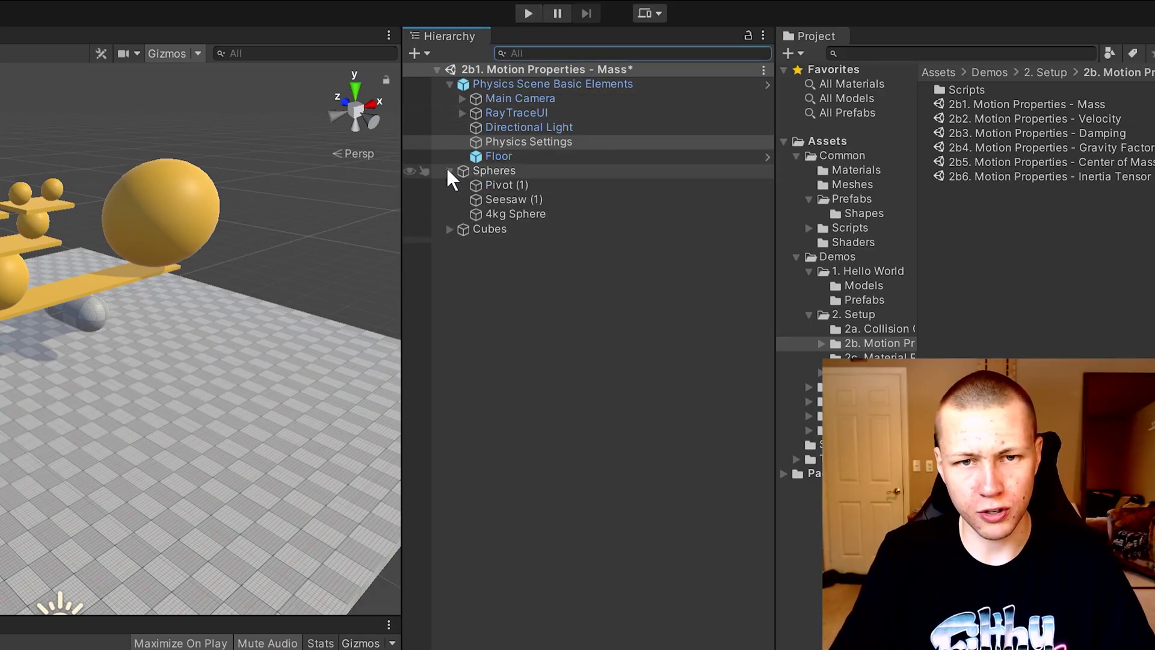
{"action": "left_click", "coordinate": [517, 214]}
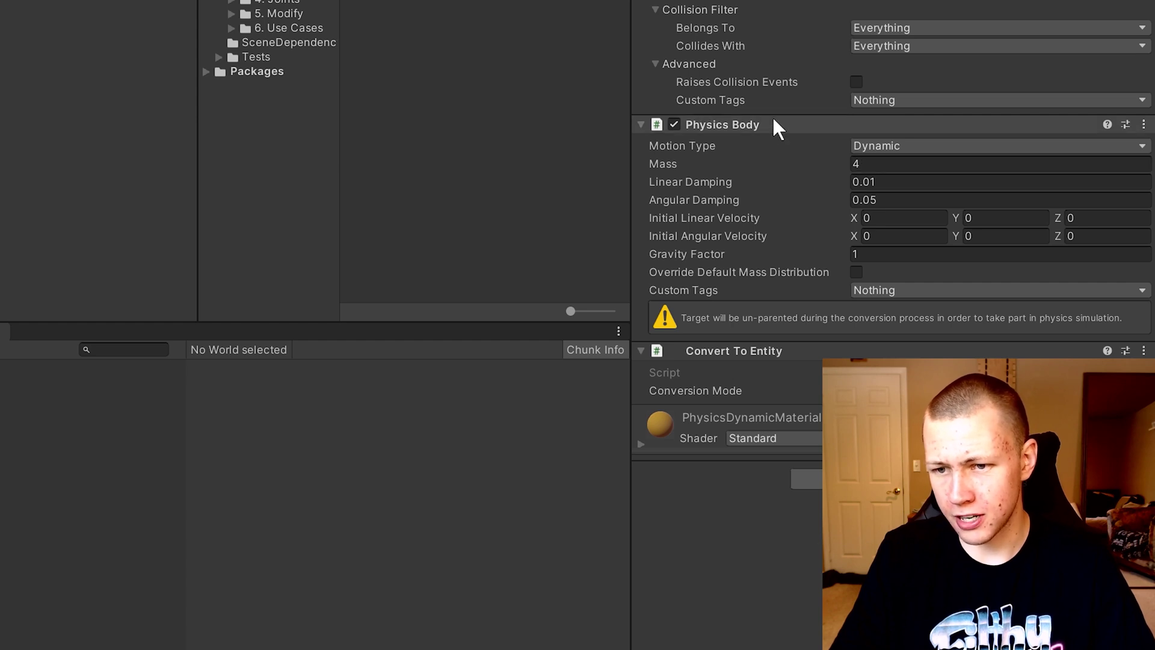
{"action": "left_click", "coordinate": [856, 164]}
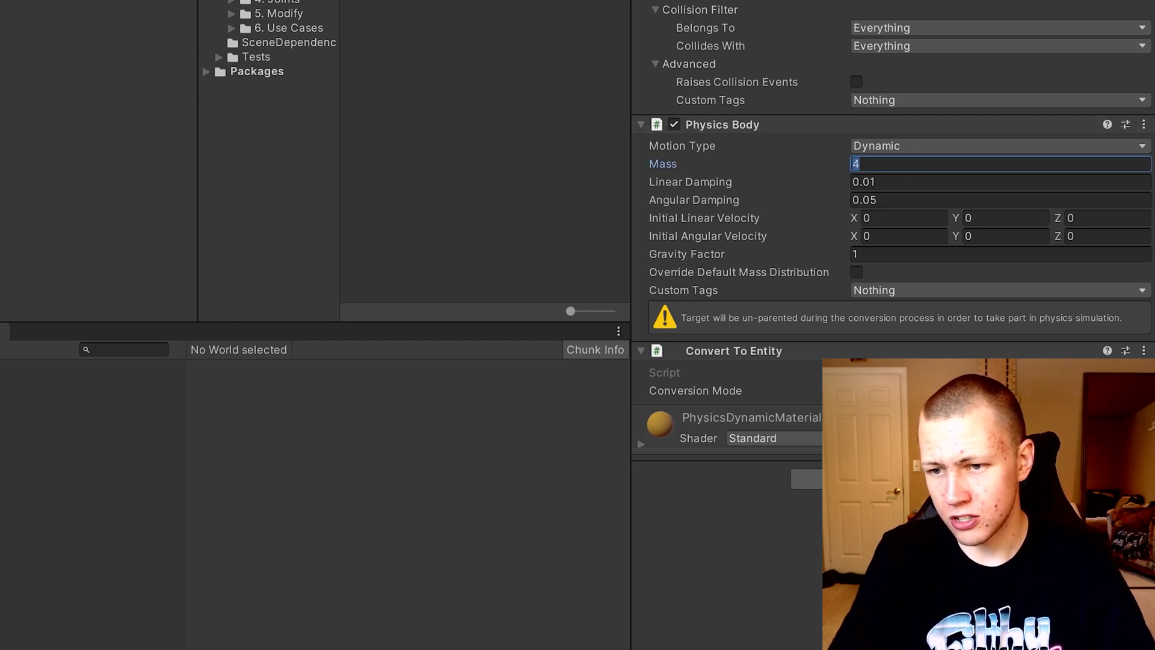
{"action": "type", "text": "0"}
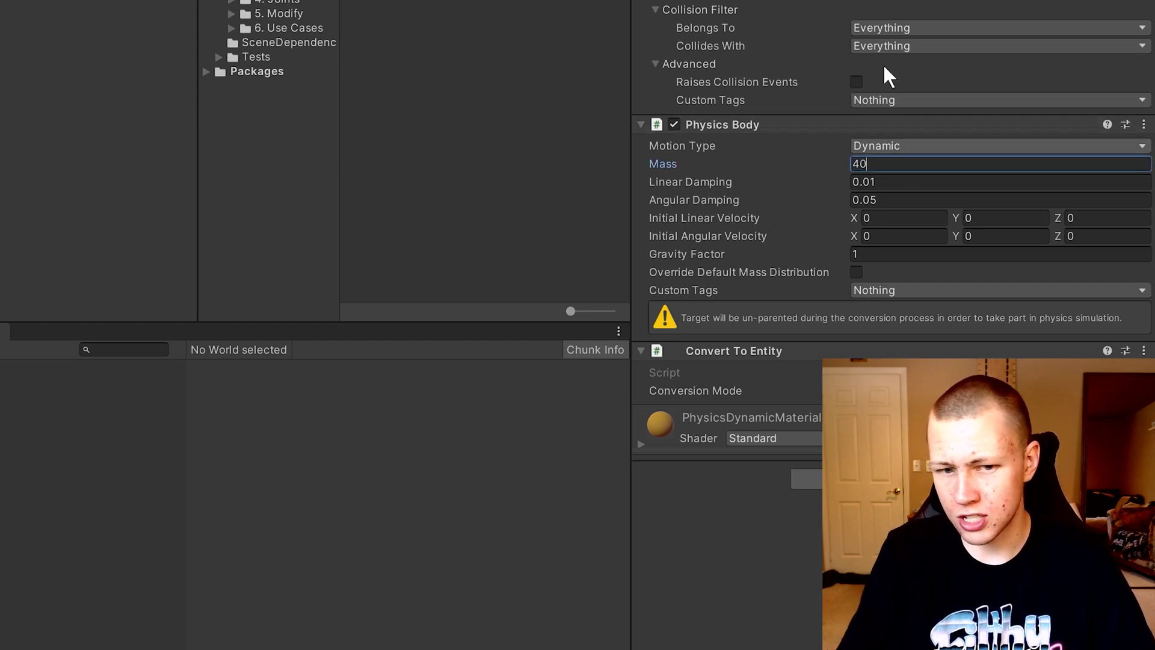
{"action": "key", "text": "Return"}
{"action": "left_click", "coordinate": [554, 26]}
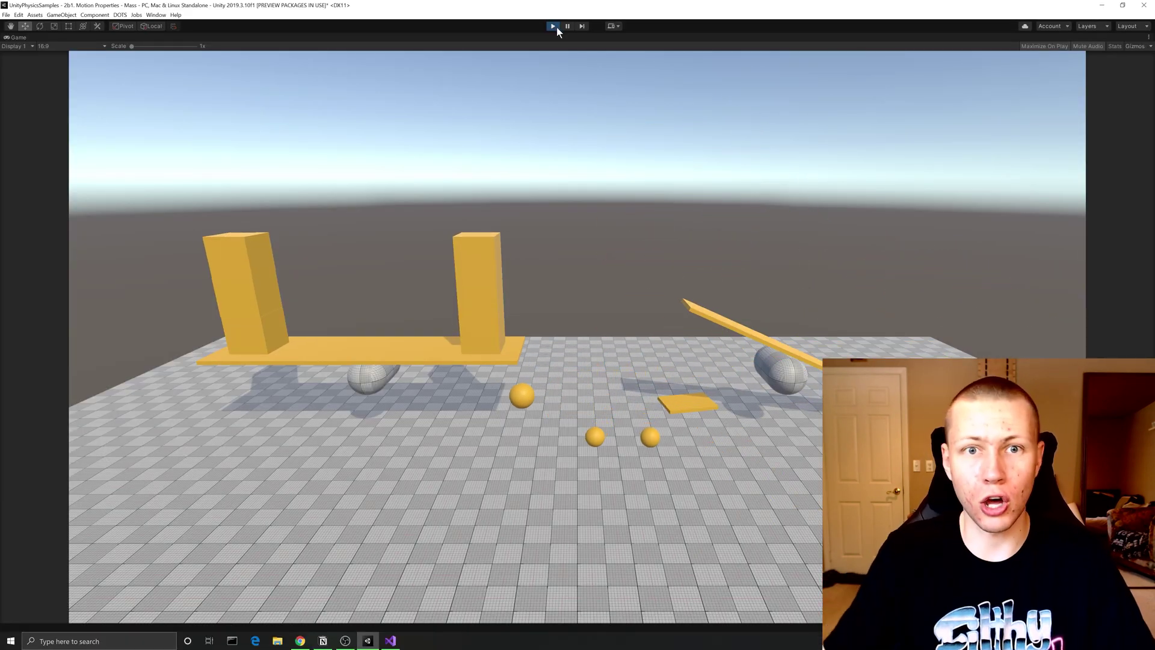
{"action": "left_click", "coordinate": [552, 25]}
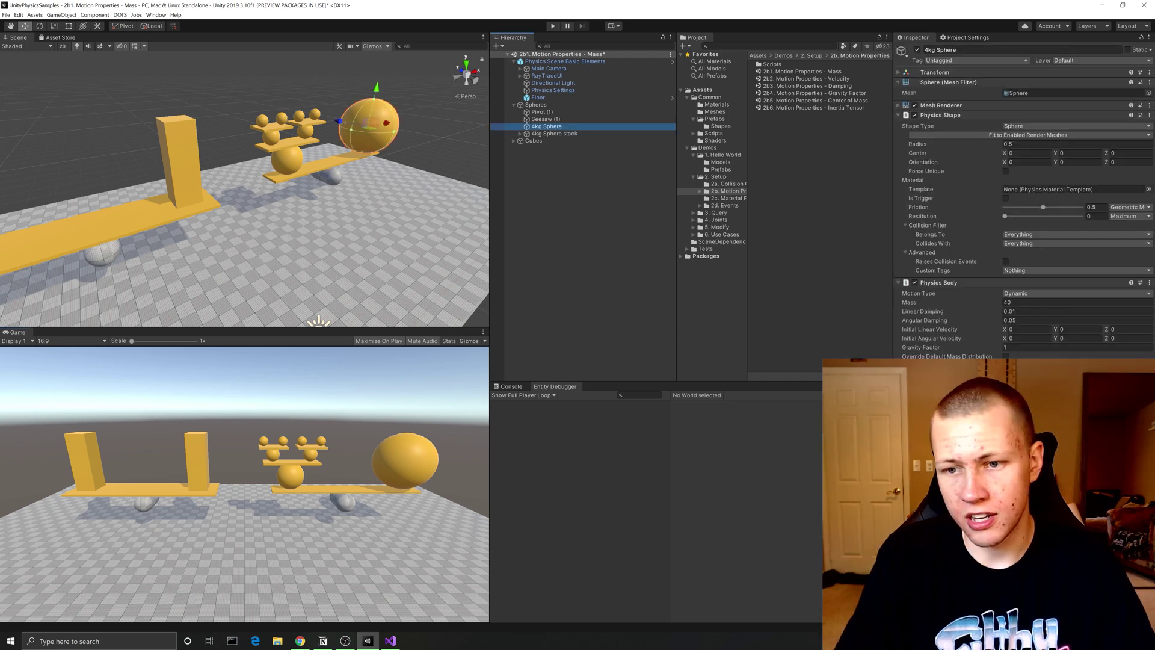
- Set the 4kg Sphere's mass to 1, run the simulation and stop it
{"action": "left_click", "coordinate": [1020, 303]}
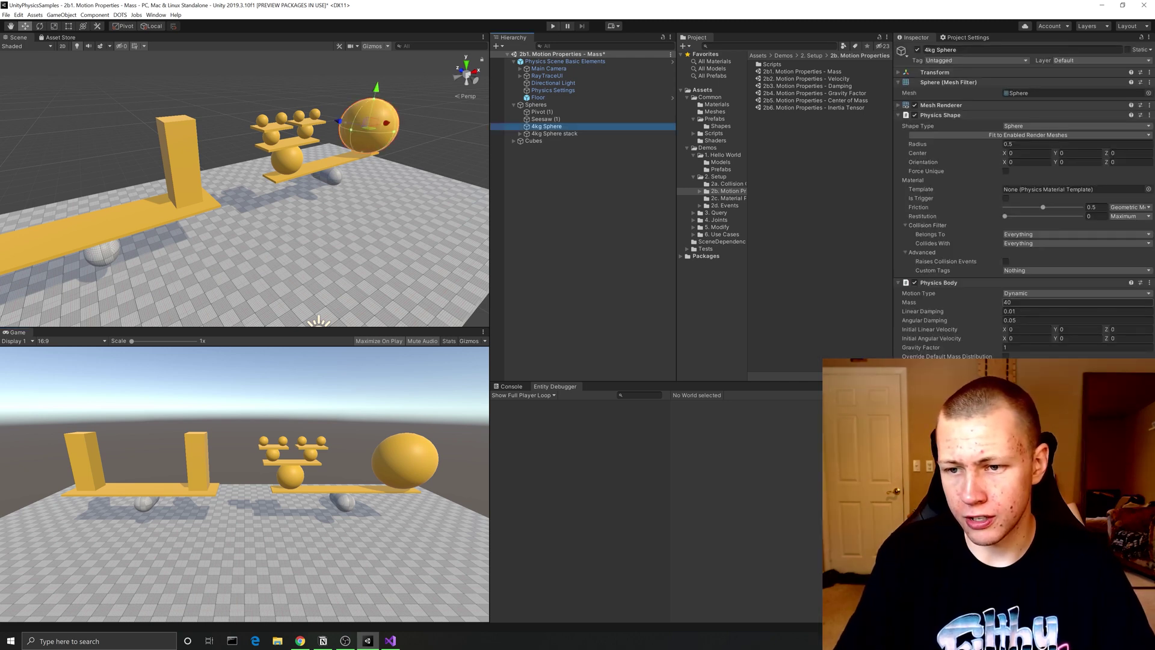
{"action": "type", "text": "1"}
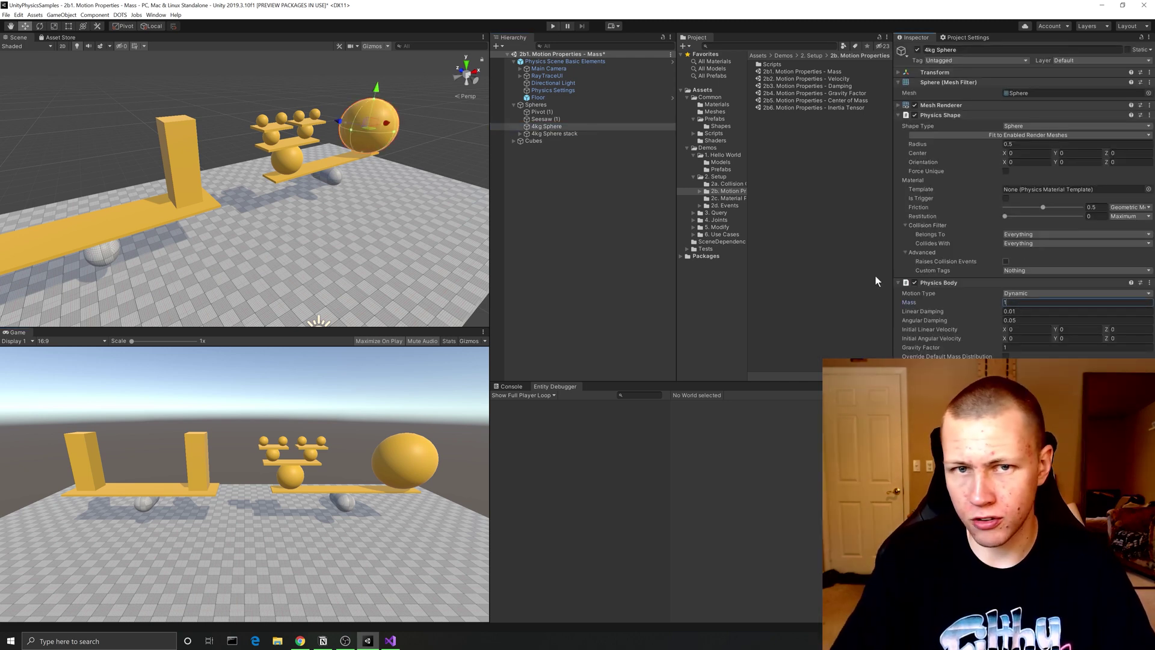
{"action": "left_click", "coordinate": [551, 26]}
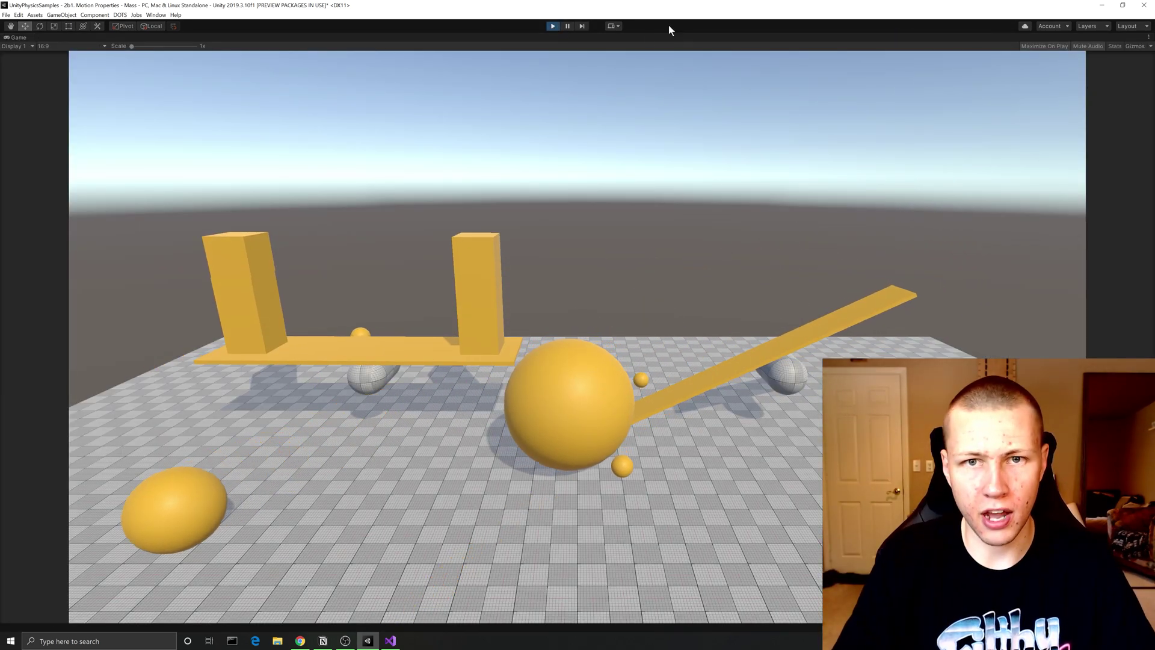
{"action": "key", "text": "ctrl+p"}
- Switch the Physics Settings simulation type to Unity Physics, run the simulation and stop it
{"action": "left_click", "coordinate": [1026, 238]}
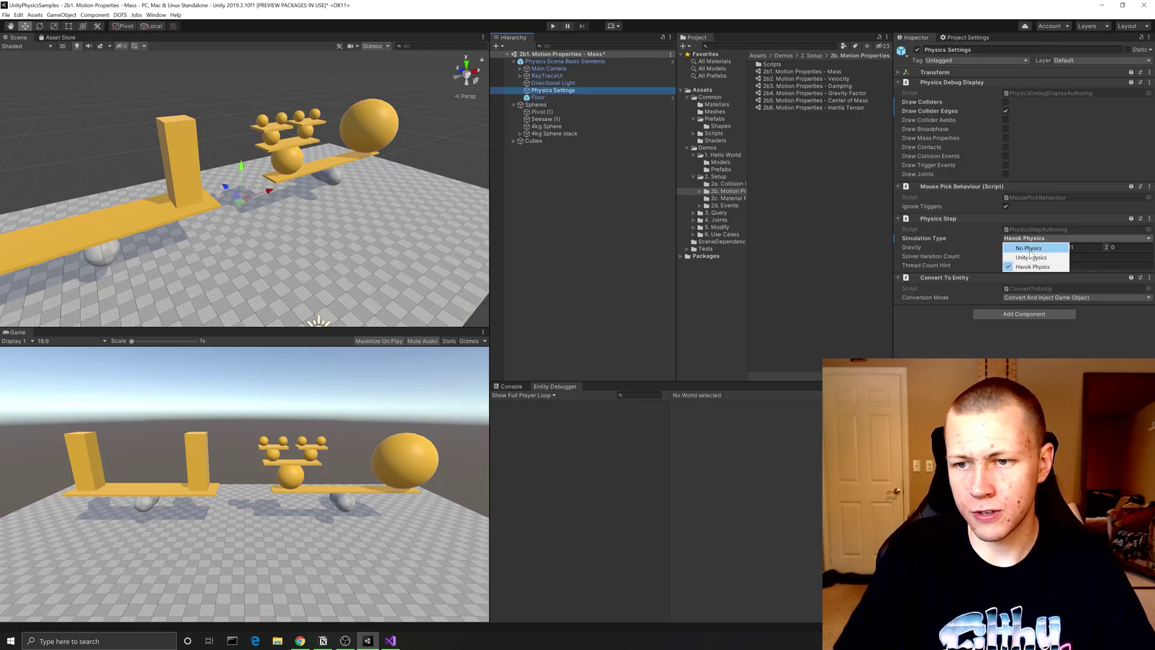
{"action": "left_click", "coordinate": [1031, 257]}
{"action": "left_click", "coordinate": [553, 27]}
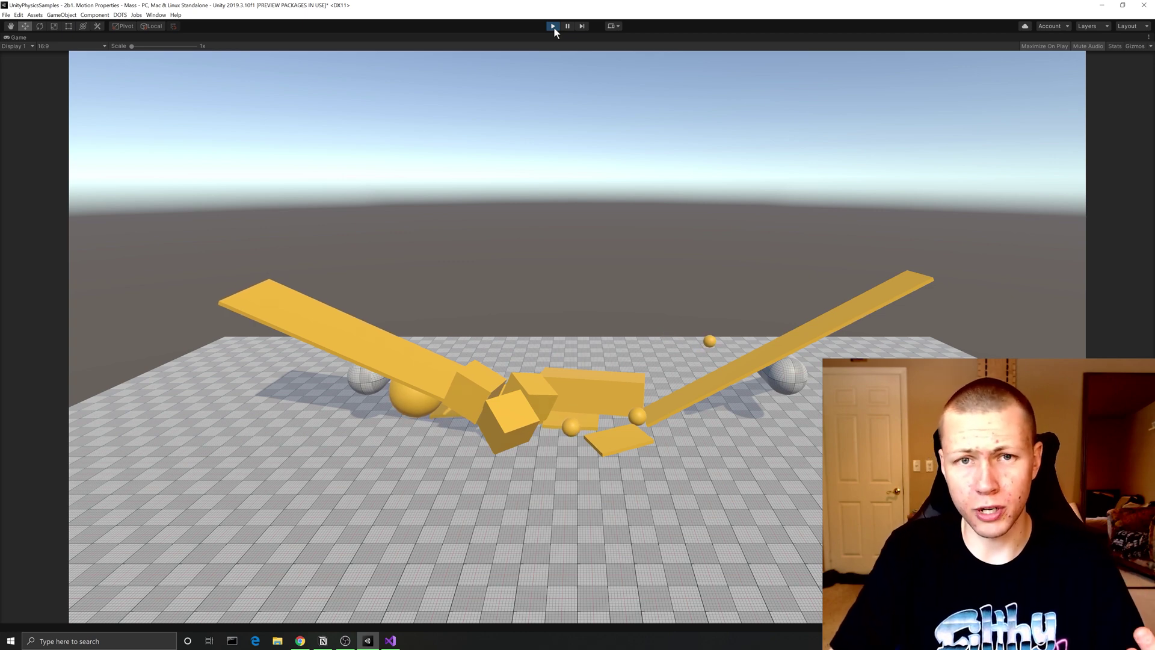
{"action": "left_click", "coordinate": [553, 26]}
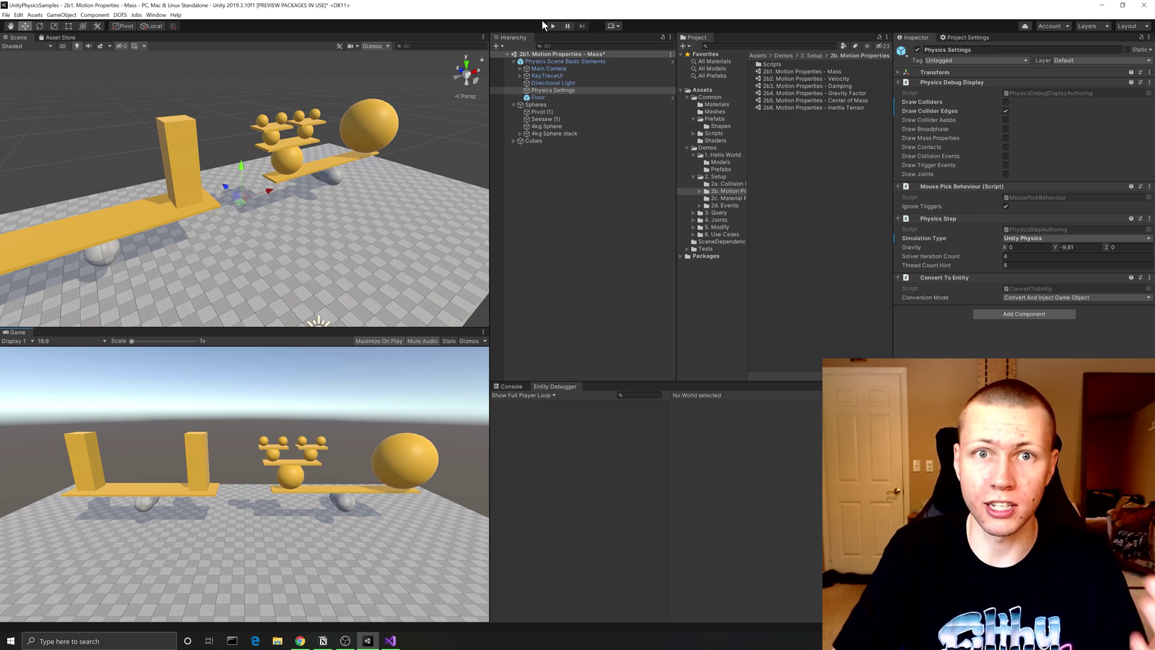
- Open the 2b2. Motion Properties - Velocity scene, run its simulation and stop it
{"action": "double_click", "coordinate": [806, 78]}
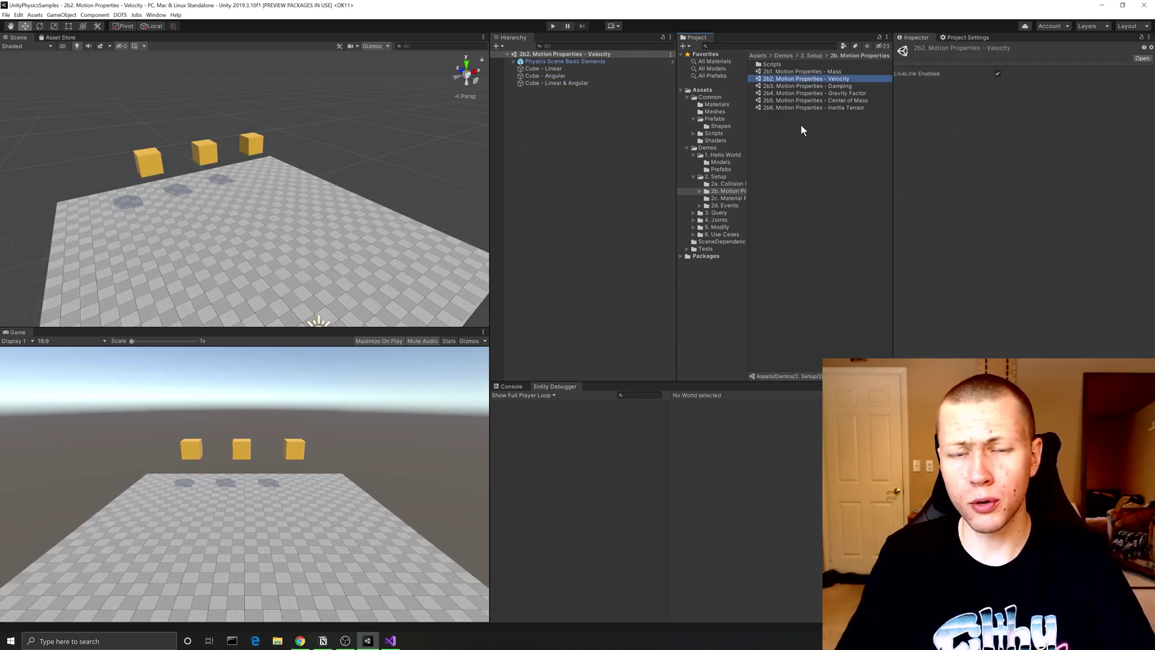
{"action": "left_click", "coordinate": [553, 26]}
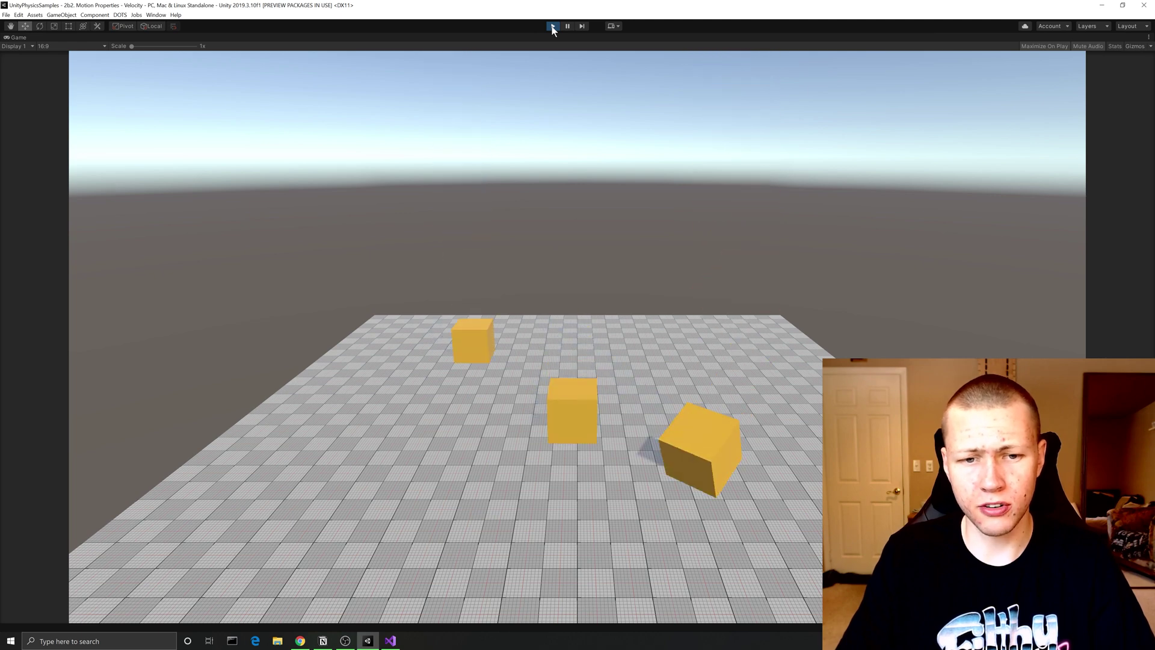
{"action": "left_click", "coordinate": [552, 27]}
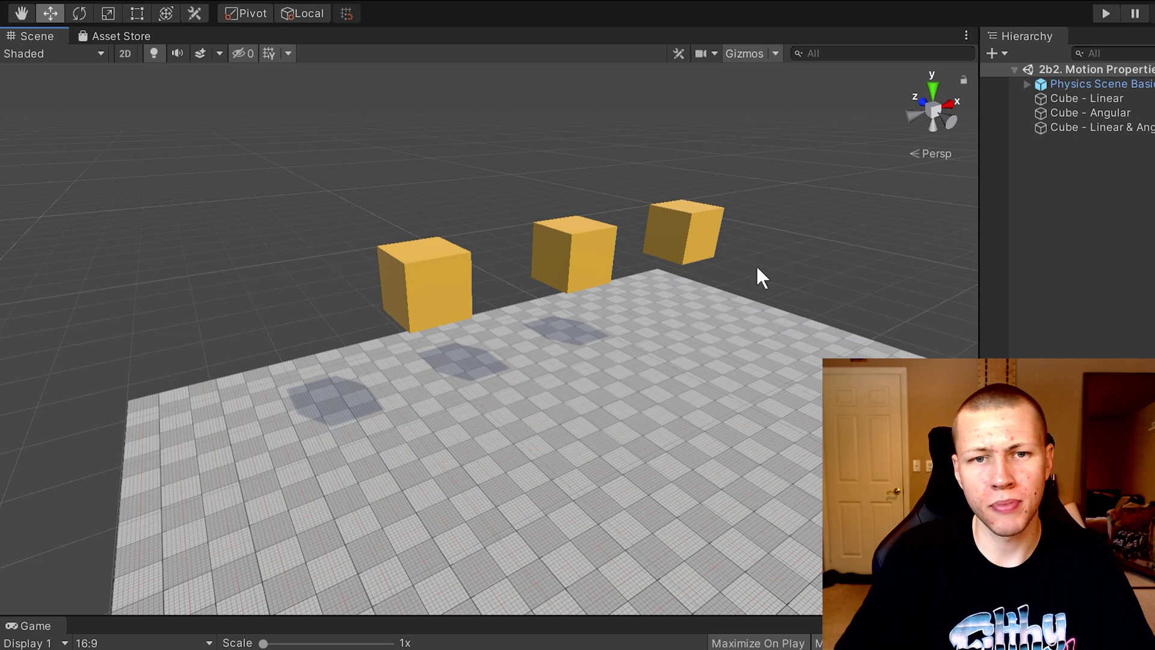
- Select the Cube - Linear & Angular object, replay the velocity simulation and stop it
{"action": "middle_click_drag", "start_coordinate": [755, 265], "coordinate": [709, 283]}
{"action": "left_click", "coordinate": [663, 236]}
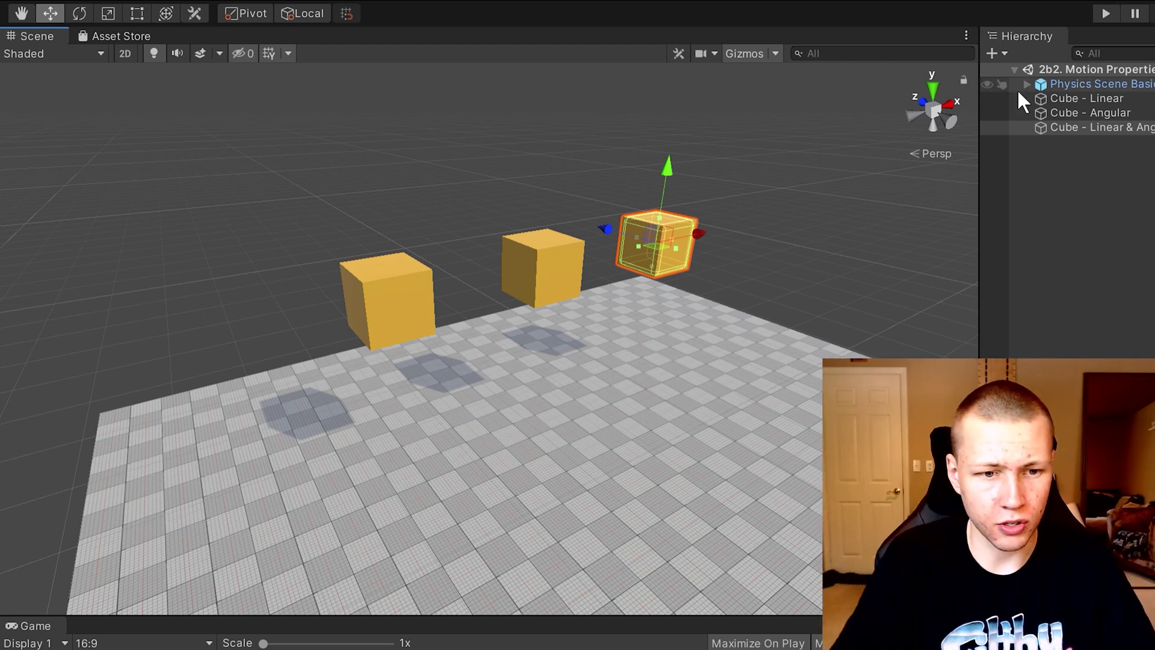
{"action": "left_click", "coordinate": [1104, 13]}
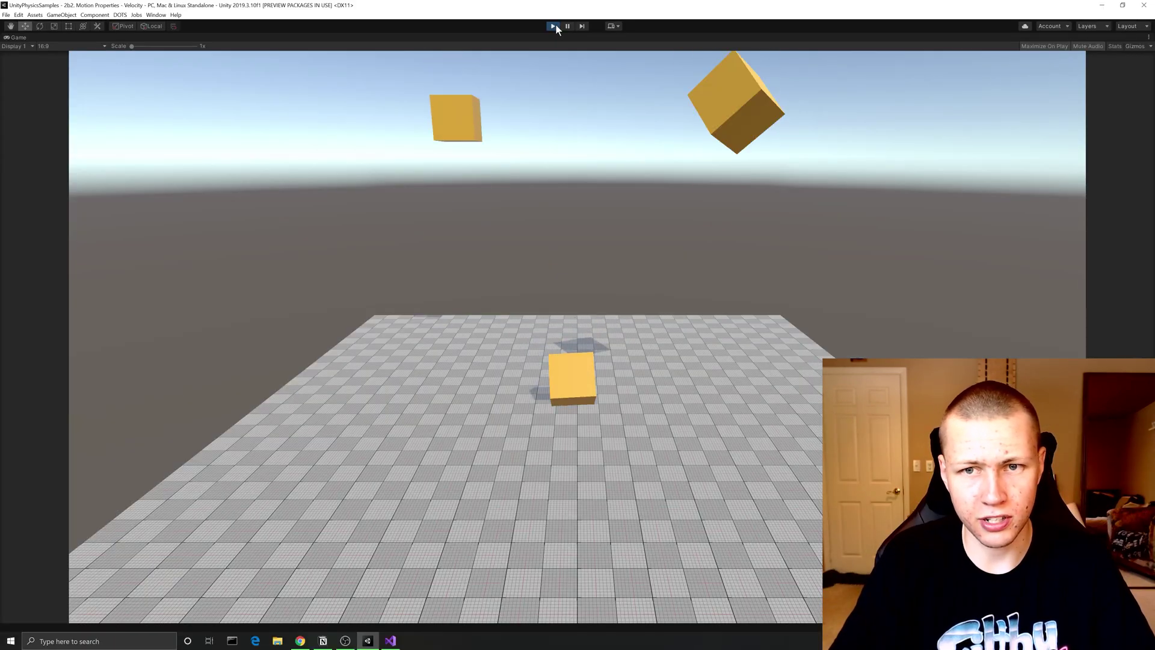
{"action": "left_click", "coordinate": [554, 26]}
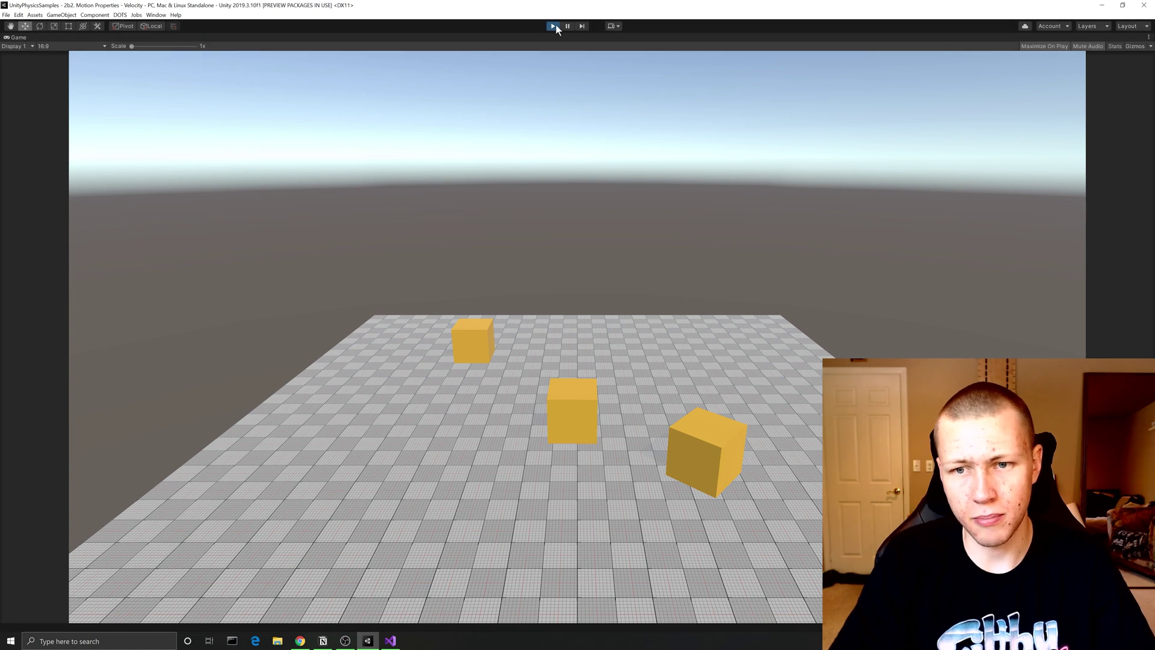
- Collapse Cube - Linear's Physics Shape and compare the initial linear and angular velocities of the three cubes
{"action": "left_click", "coordinate": [555, 70]}
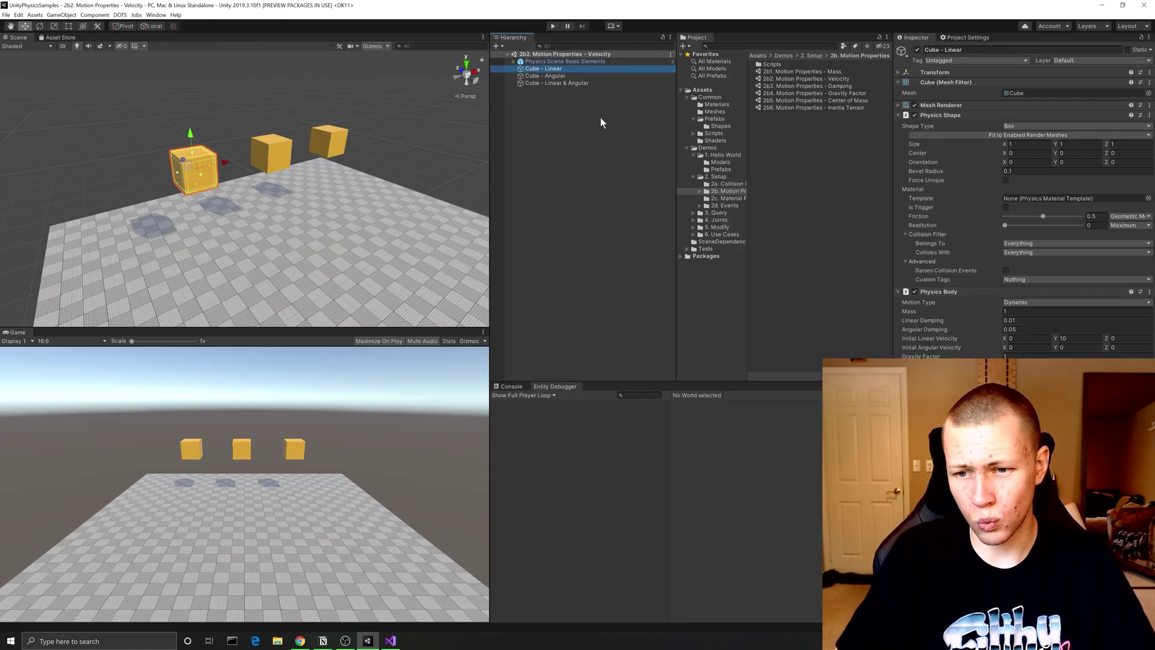
{"action": "left_click", "coordinate": [940, 115]}
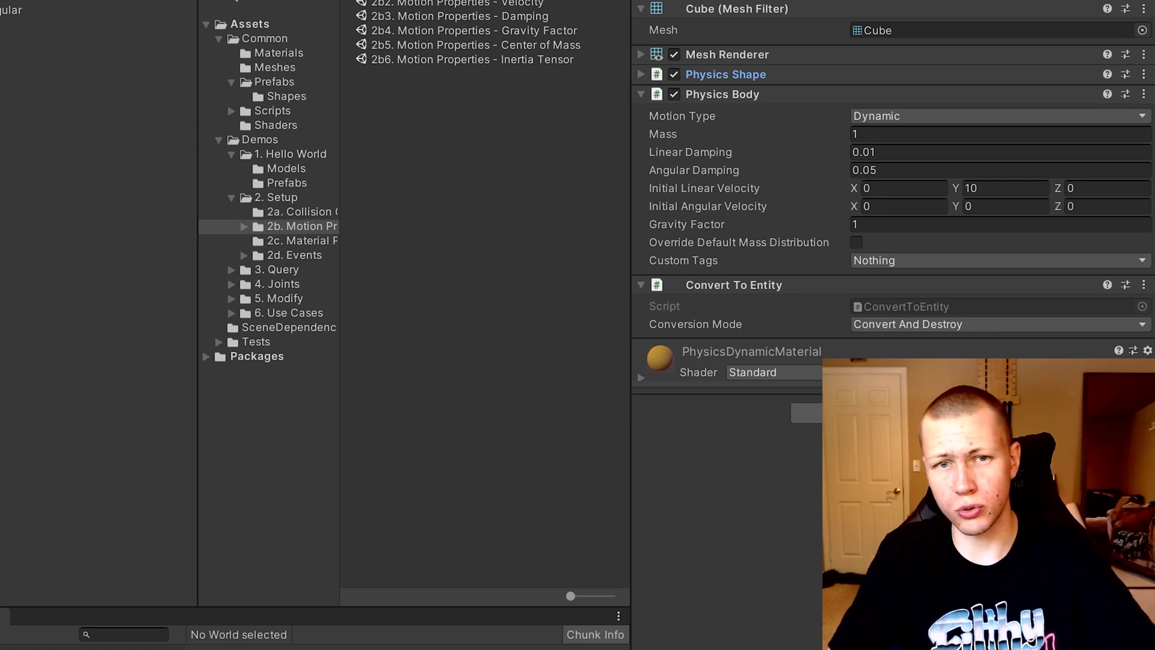
{"action": "left_click", "coordinate": [96, 1]}
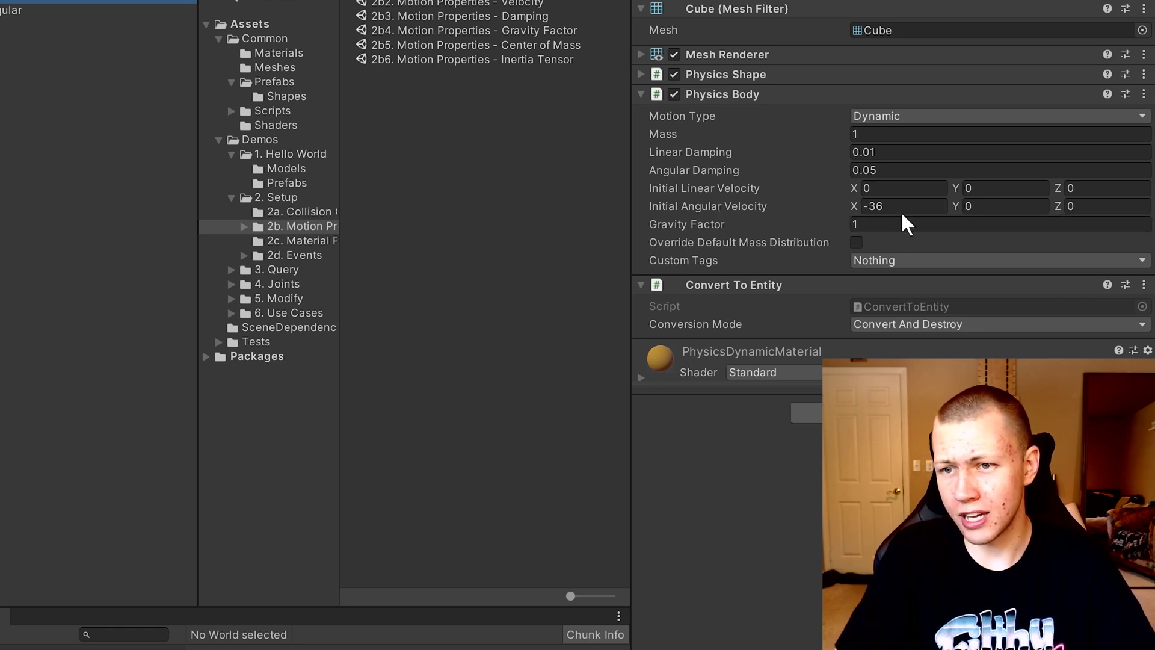
{"action": "left_click", "coordinate": [72, 9]}
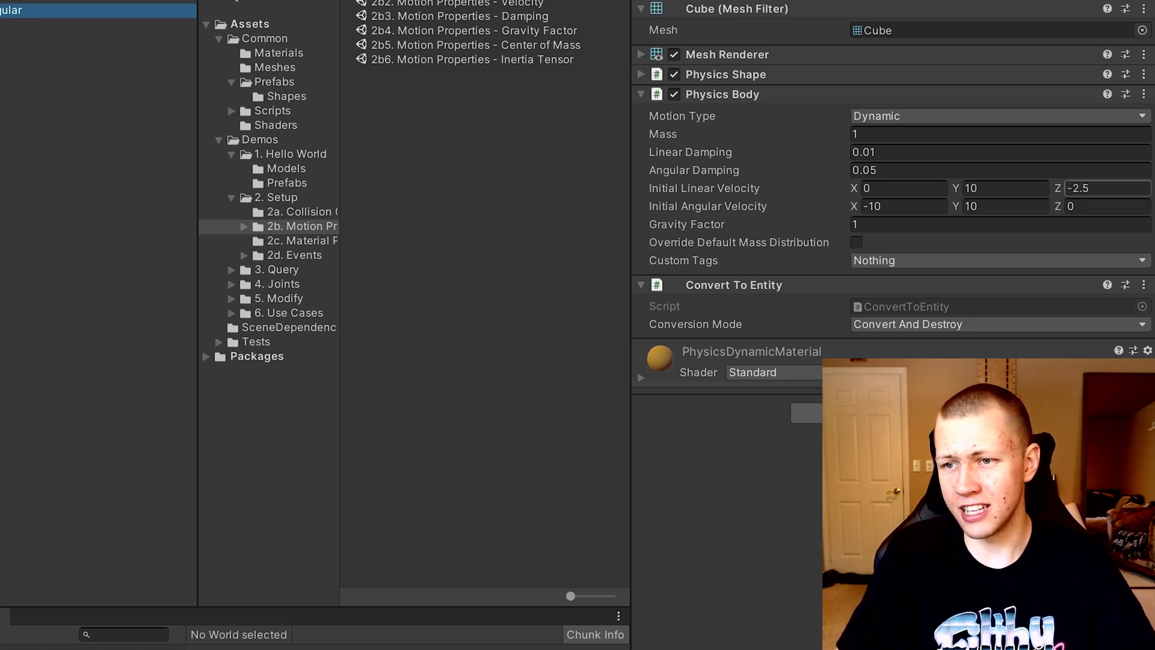
- Enter 1 as the gravity factor of the Cube - Linear & Angular object
{"action": "left_click", "coordinate": [853, 224]}
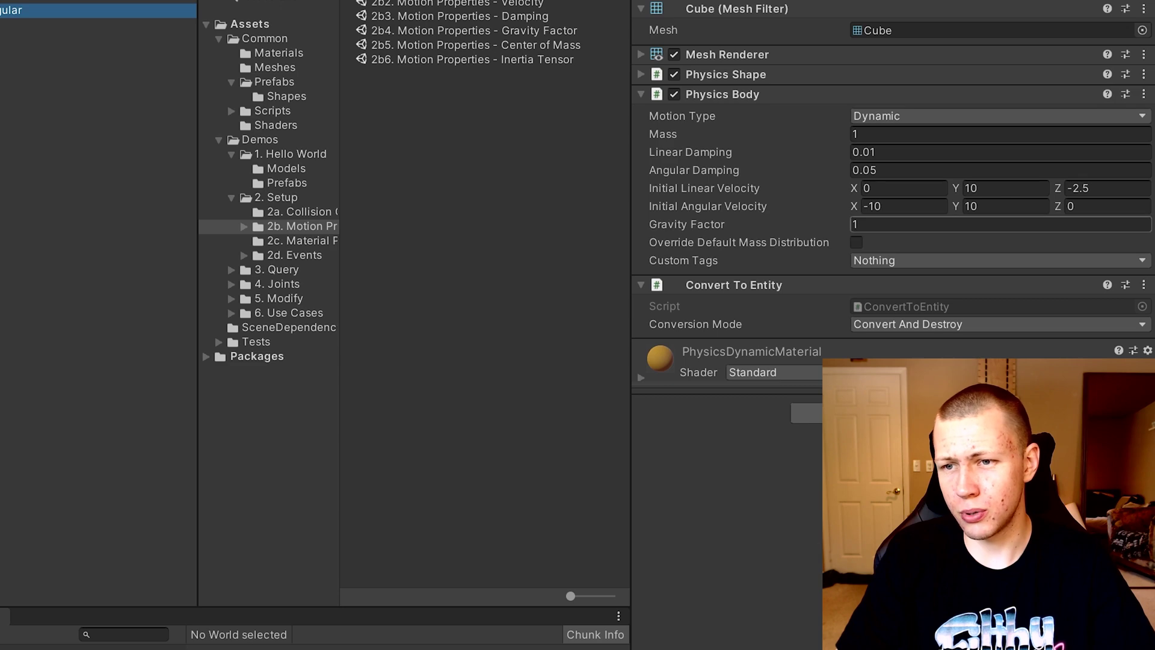
{"action": "type", "text": "1"}
{"action": "key", "text": "Return"}
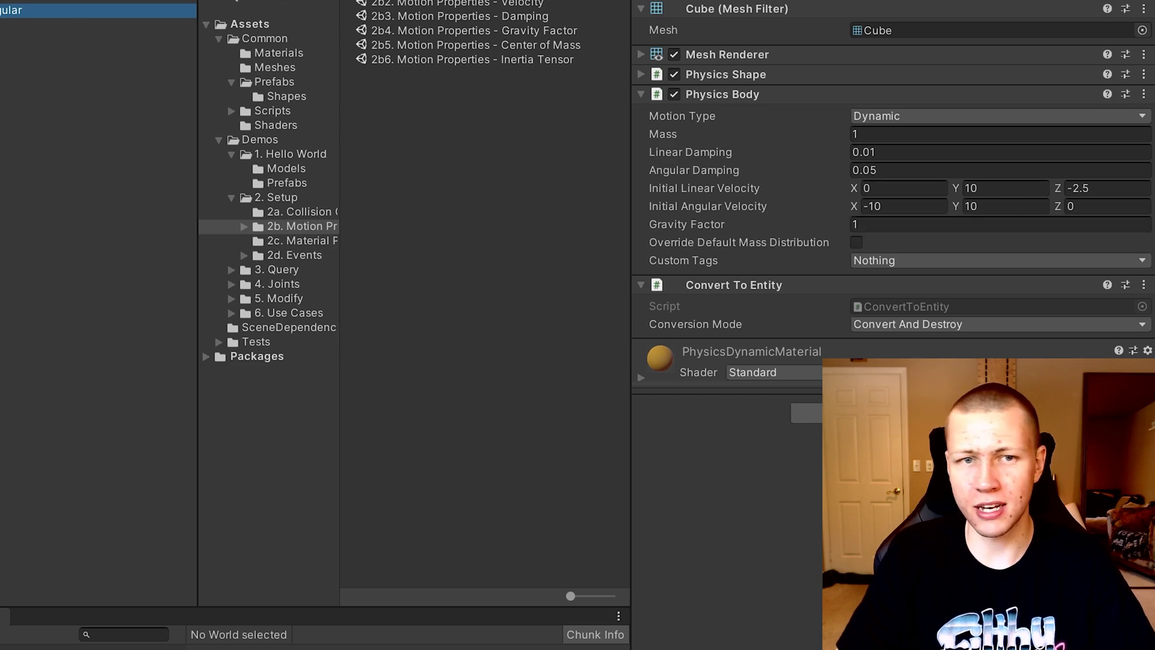
- Open the 2b3. Motion Properties - Damping scene, run its simulation, stop it and replay it
{"action": "left_click", "coordinate": [552, 25]}
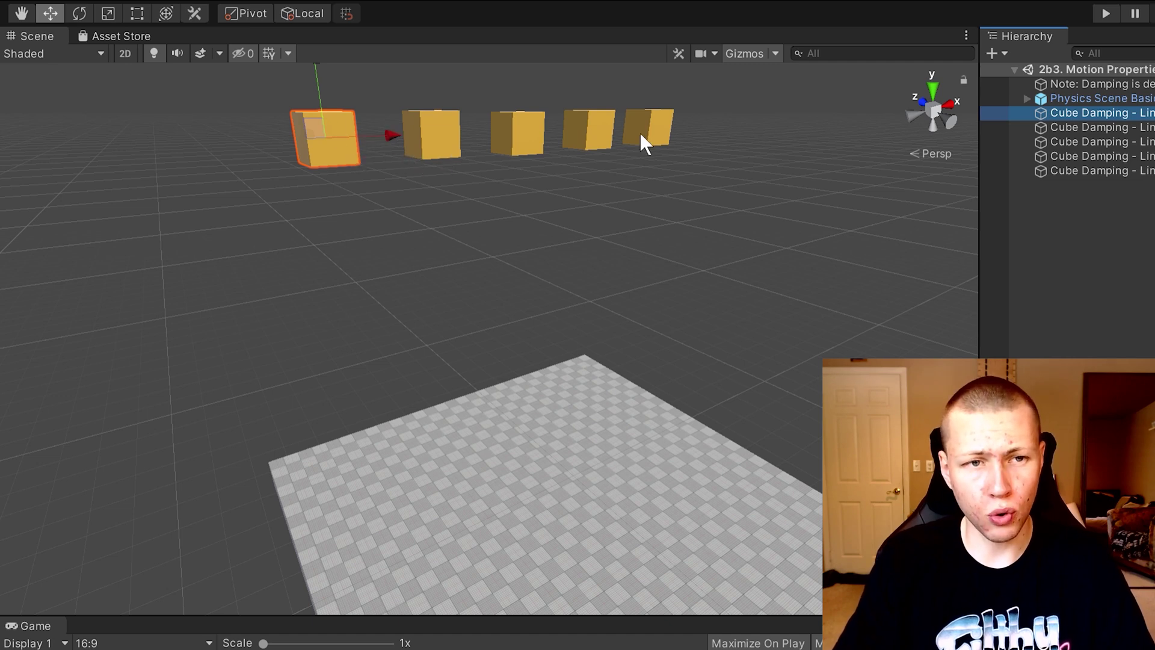
{"action": "left_click", "coordinate": [1104, 12]}
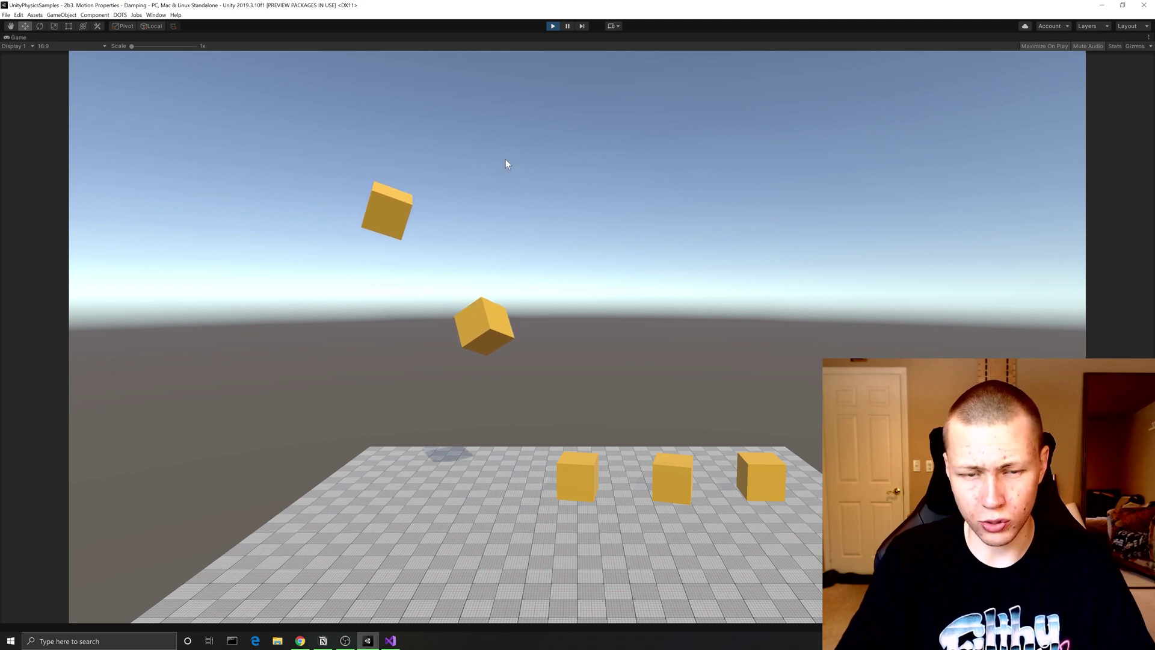
{"action": "left_click", "coordinate": [552, 26]}
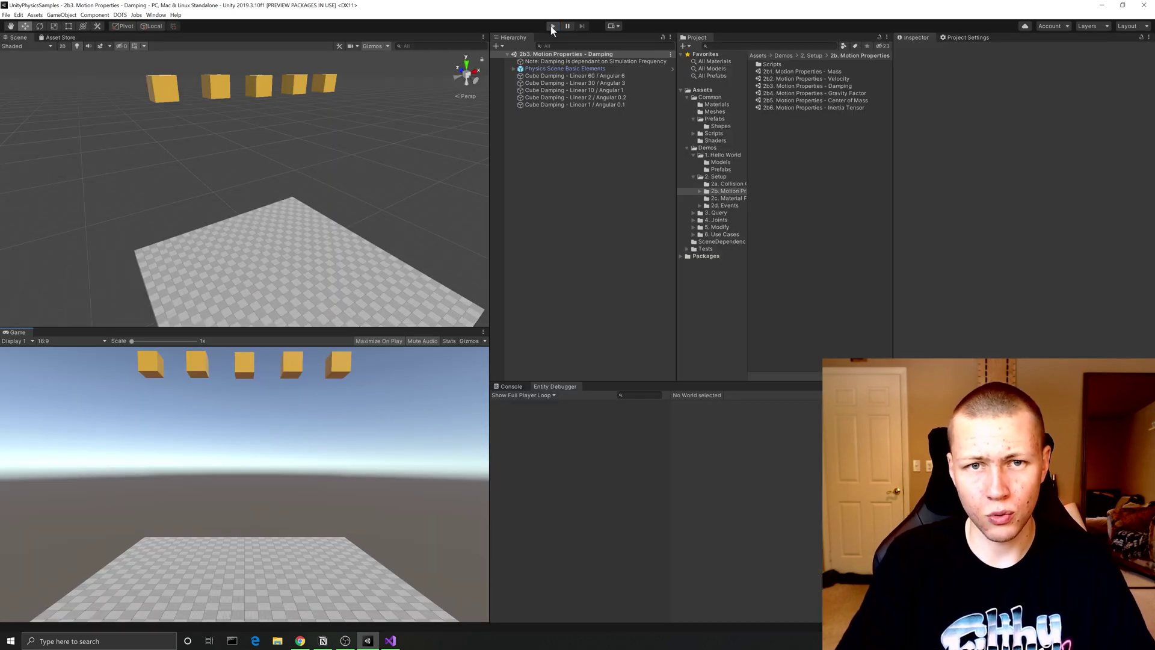
{"action": "left_click", "coordinate": [552, 25]}
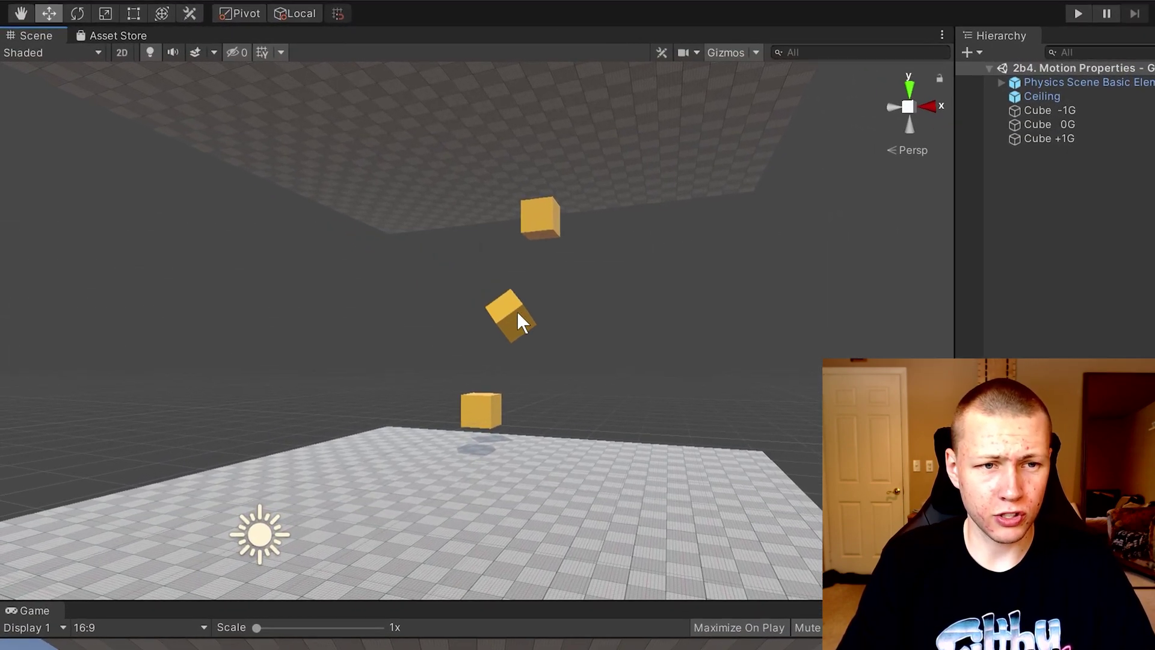
- Open the 2b4. Motion Properties - Gravity Factor scene and compare the gravity factors of the three cubes
{"action": "left_click", "coordinate": [416, 262]}
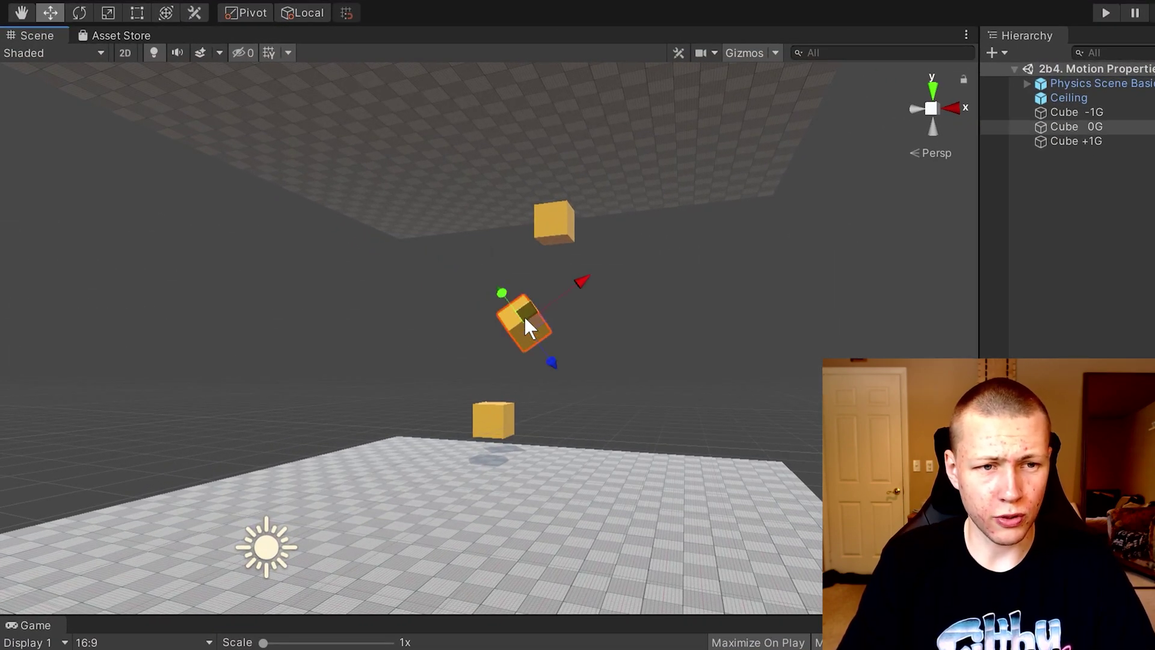
{"action": "left_click", "coordinate": [557, 215]}
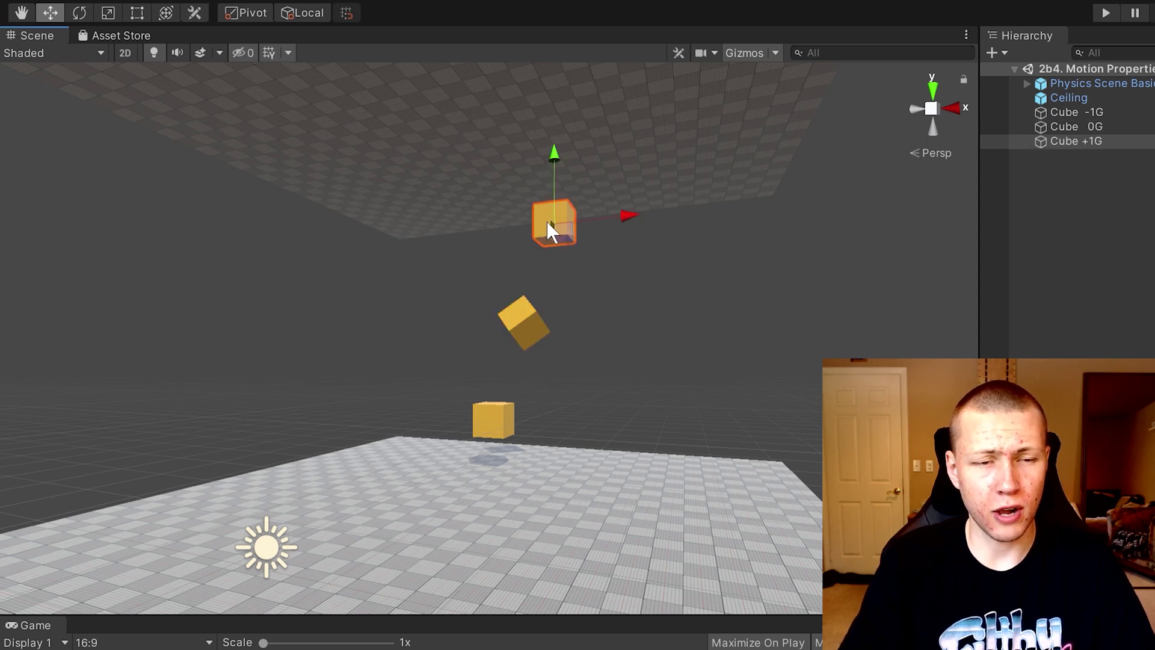
{"action": "left_click", "coordinate": [502, 422]}
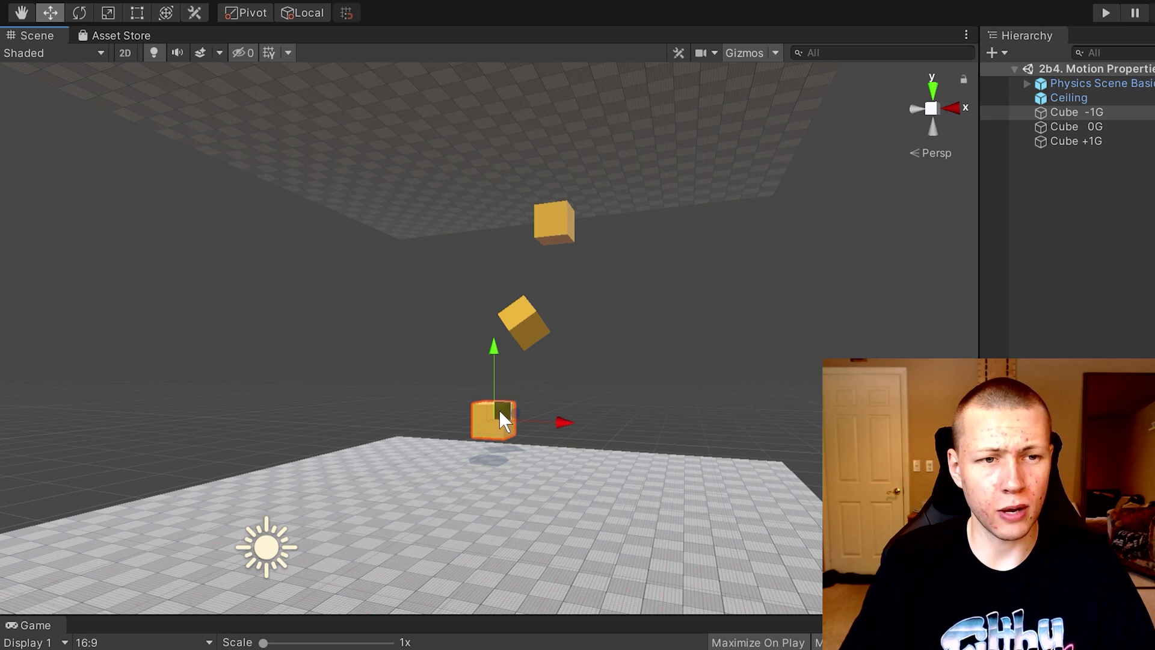
{"action": "left_click", "coordinate": [555, 229]}
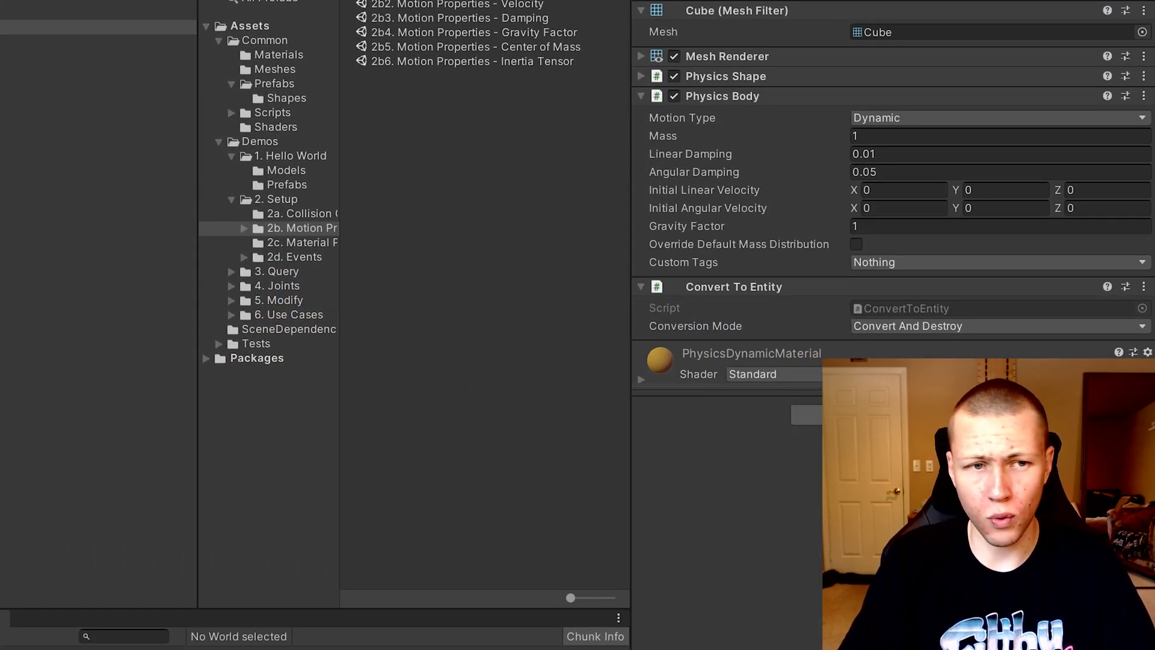
{"action": "type", "text": "0"}
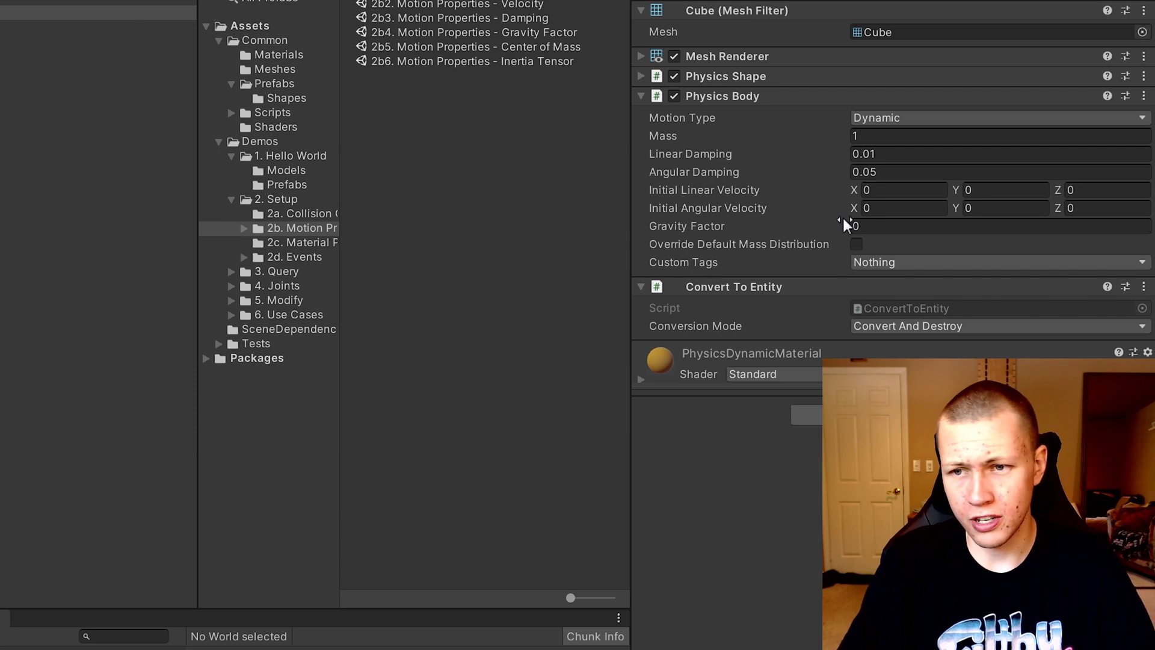
{"action": "type", "text": "-1"}
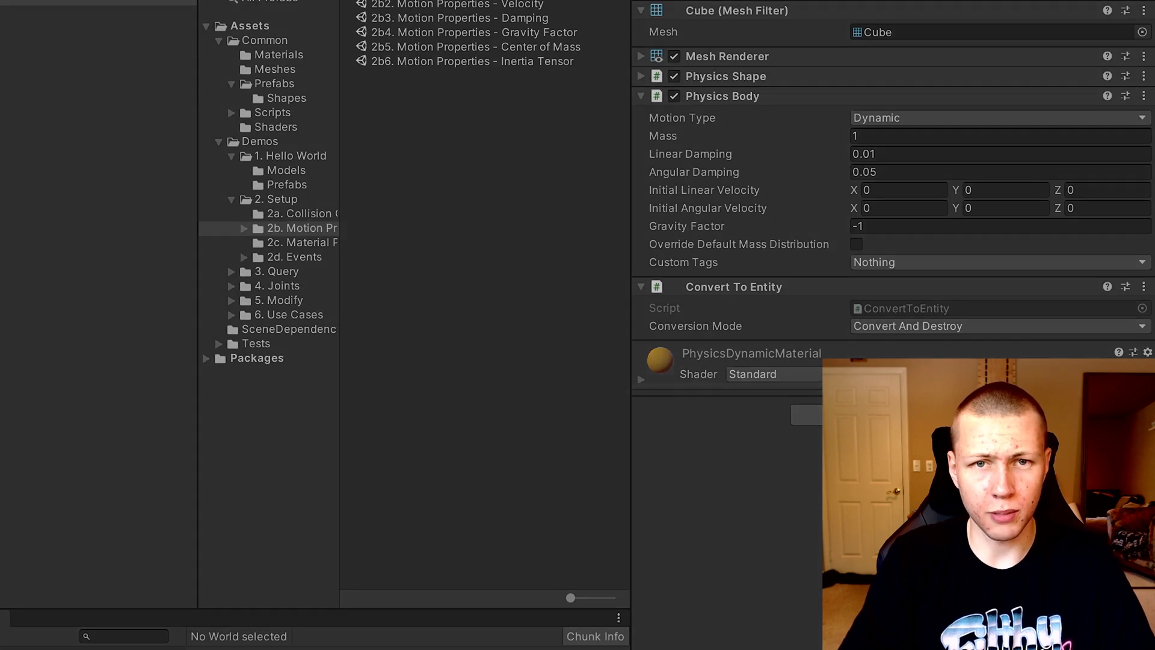
- Run the gravity factor simulation, stop it, replay it and stop it again
{"action": "left_click", "coordinate": [553, 26]}
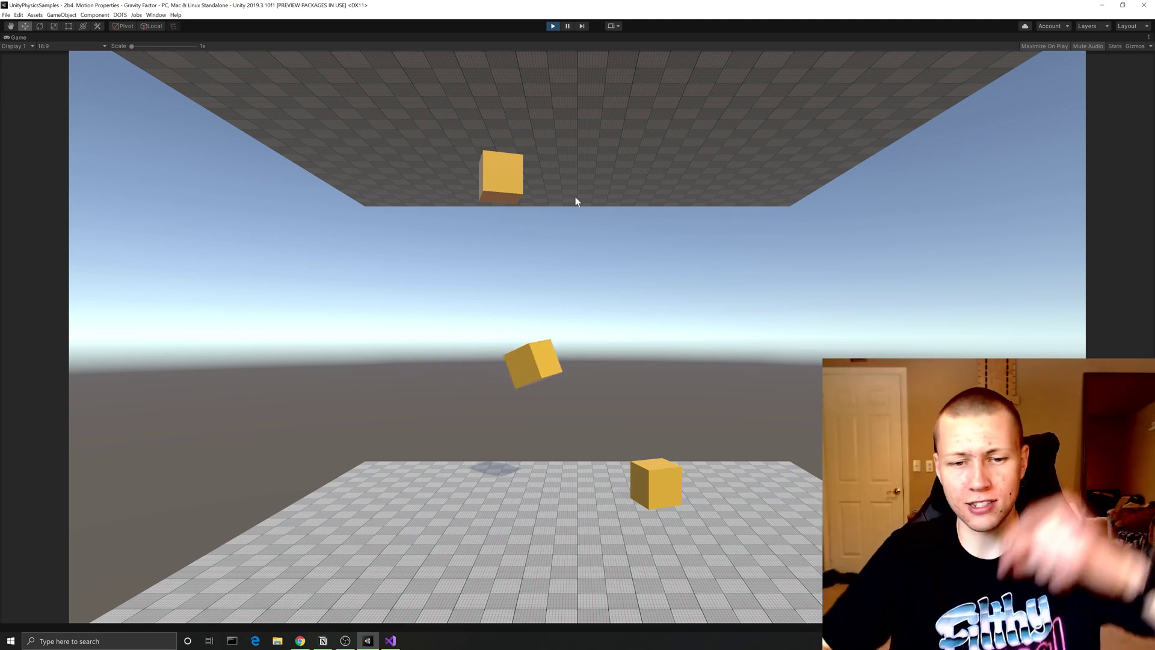
{"action": "left_click", "coordinate": [552, 26]}
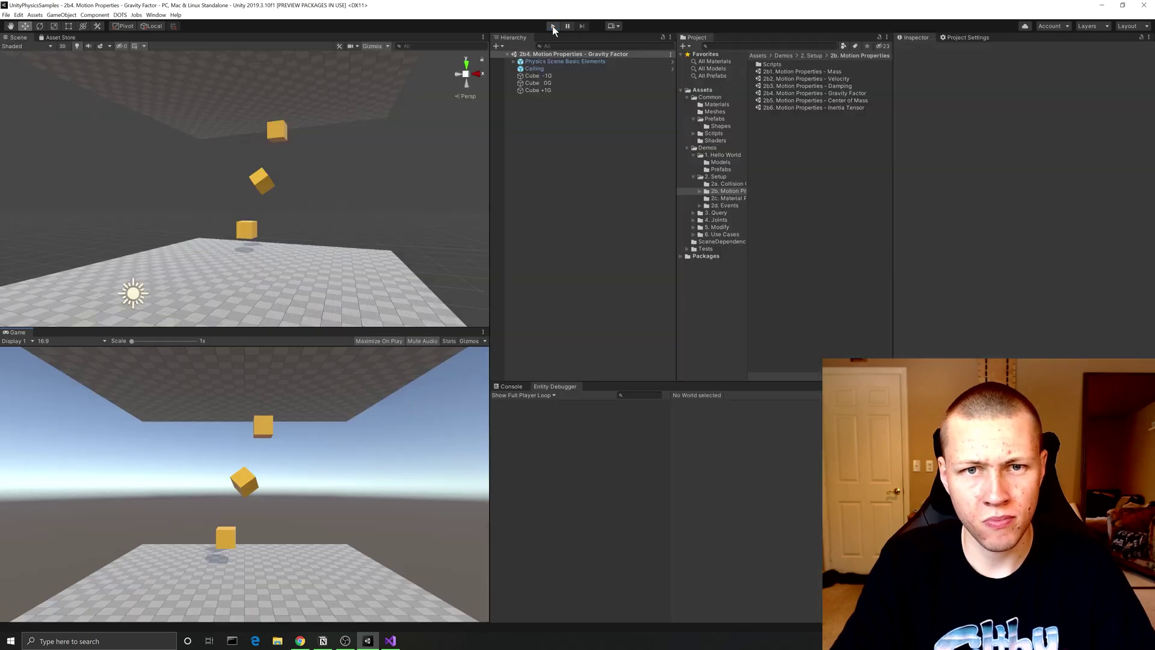
{"action": "left_click", "coordinate": [552, 26]}
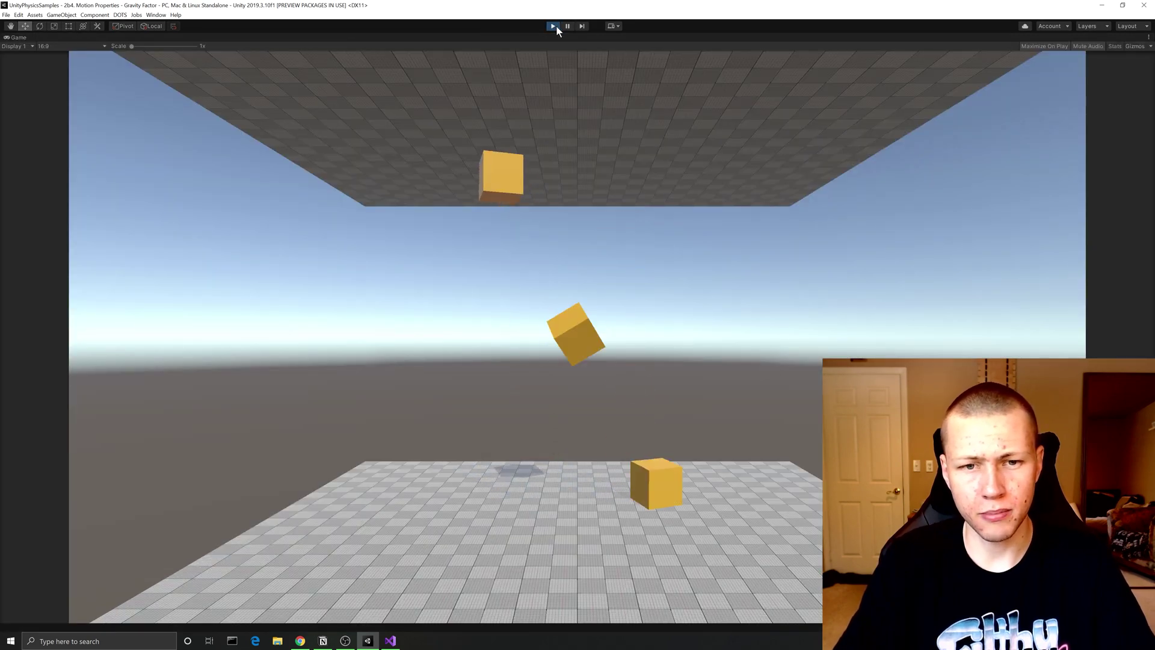
{"action": "left_click", "coordinate": [553, 26]}
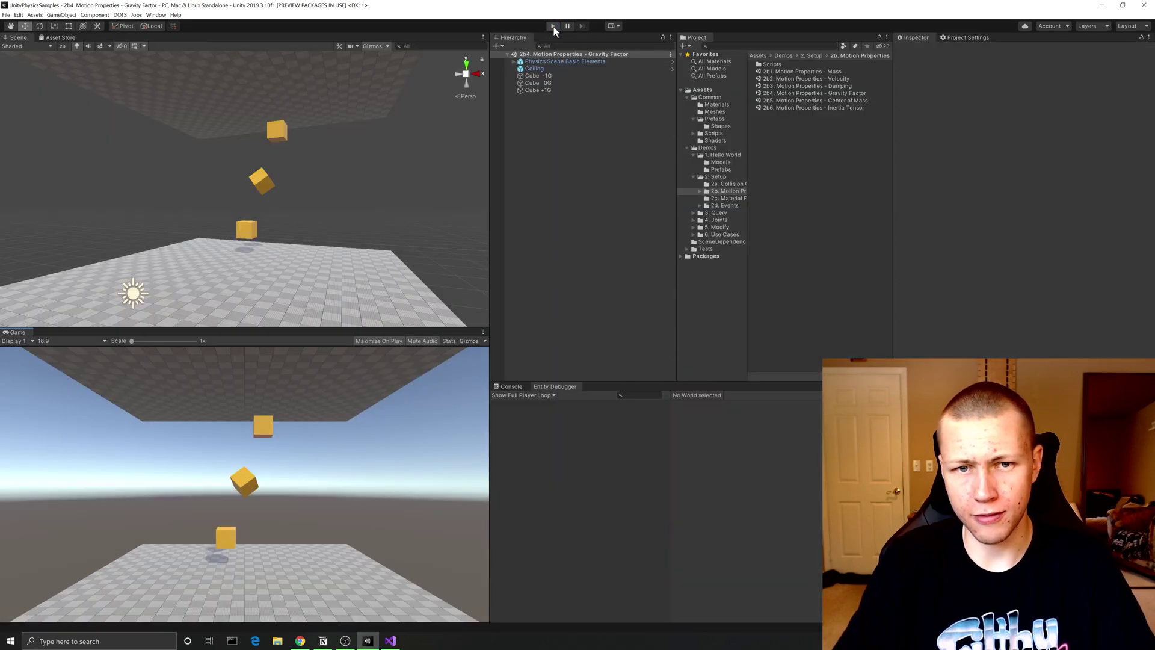
- Edit the gravity factor of Cube +1G, run the simulation and stop it
{"action": "left_click", "coordinate": [523, 88]}
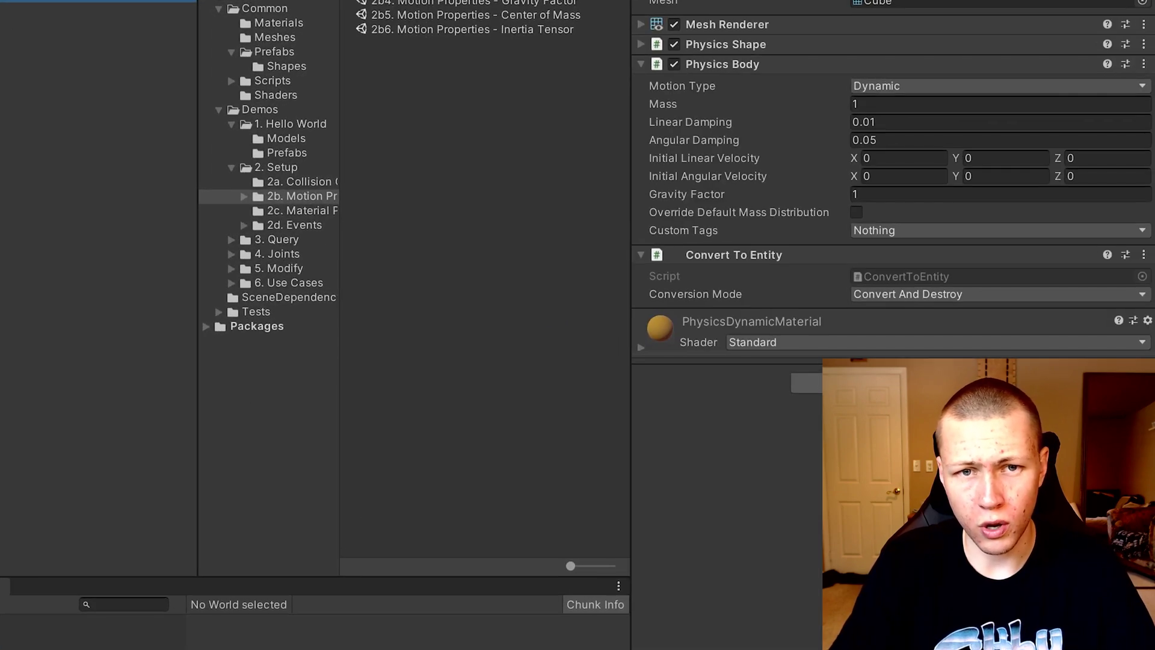
{"action": "left_click", "coordinate": [694, 201]}
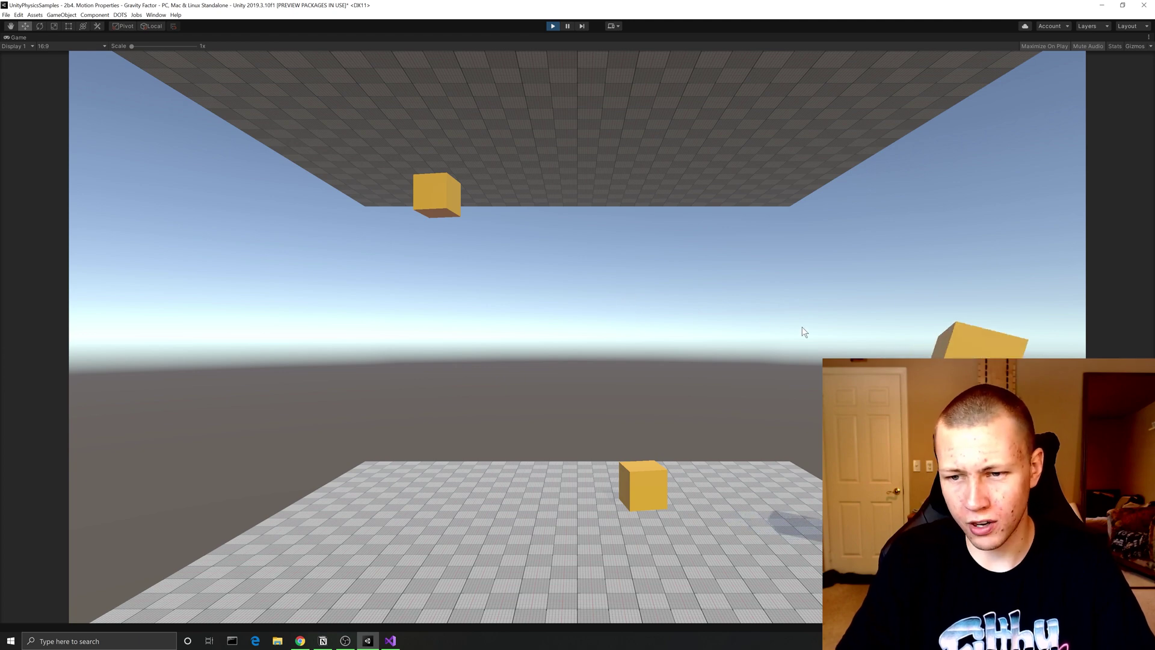
{"action": "left_click", "coordinate": [552, 27]}
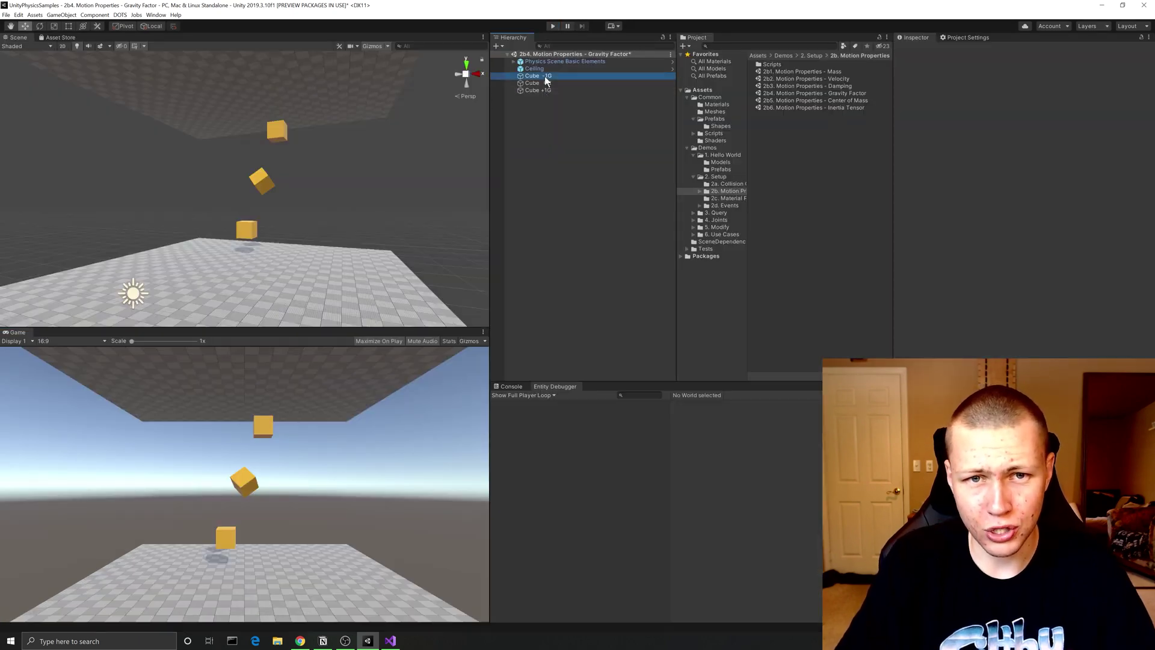
- Set the gravity factor of Cube -1G to -10, run the simulation and stop it
{"action": "left_click", "coordinate": [544, 75]}
{"action": "left_click", "coordinate": [1022, 190]}
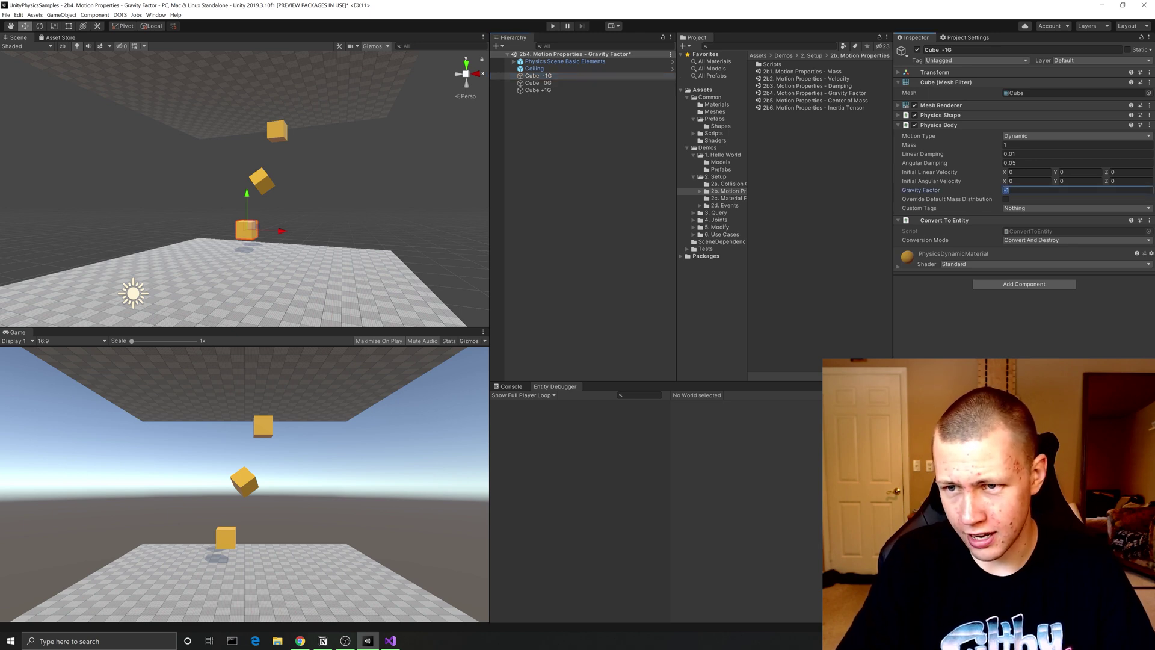
{"action": "type", "text": "0"}
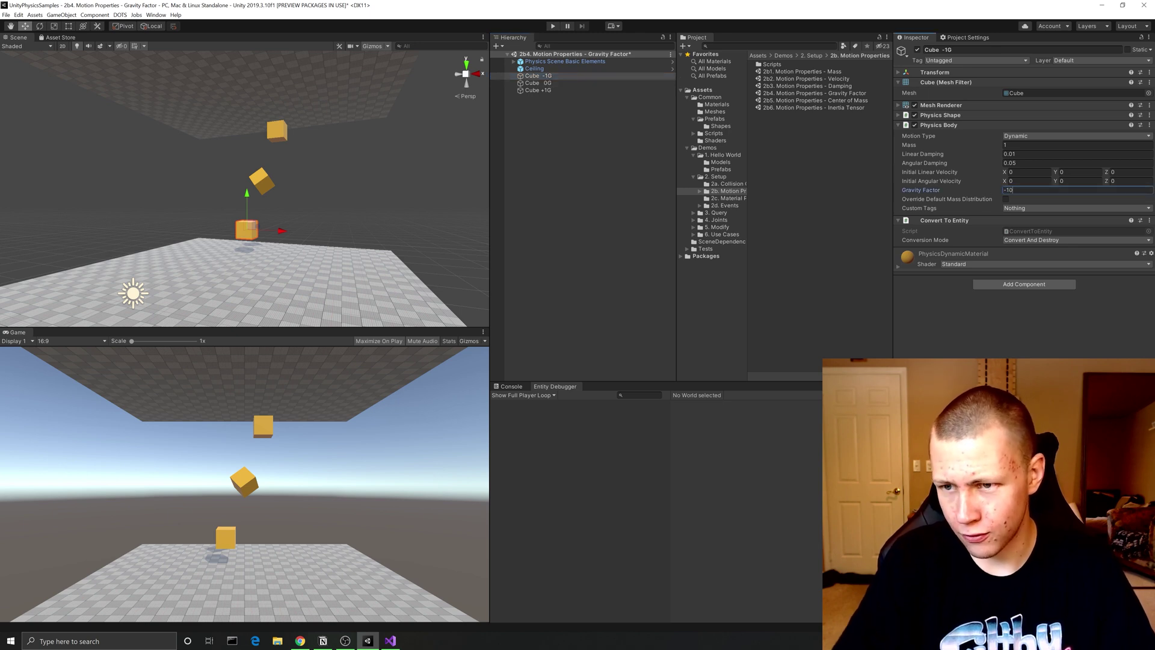
{"action": "left_click", "coordinate": [551, 26]}
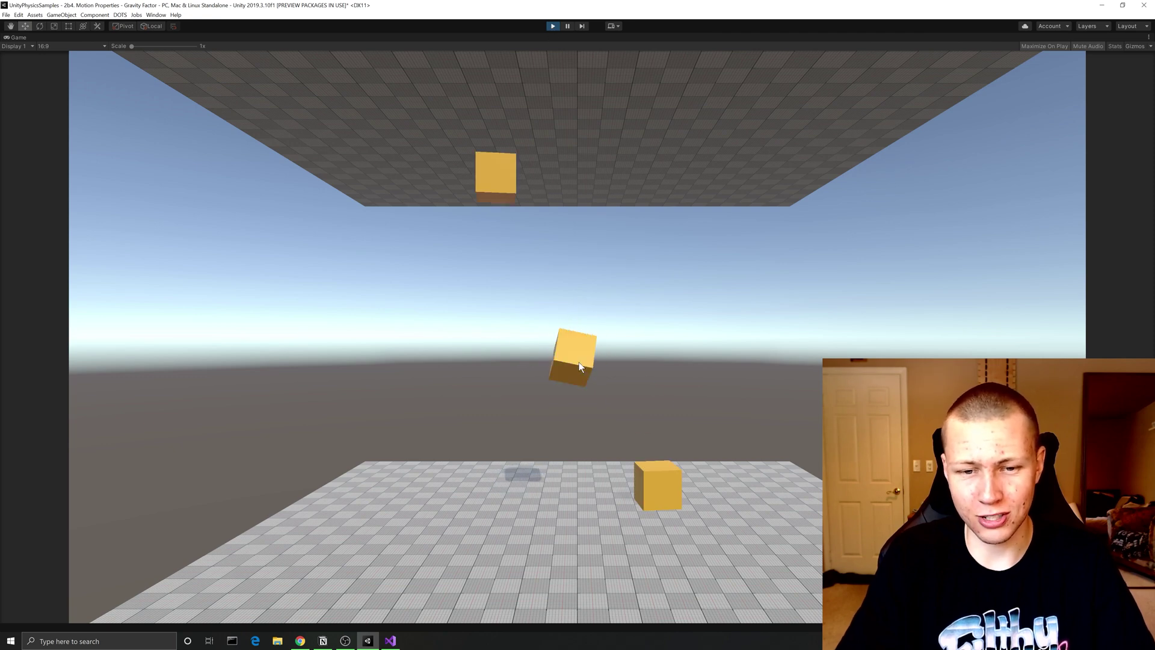
{"action": "left_click", "coordinate": [551, 27]}
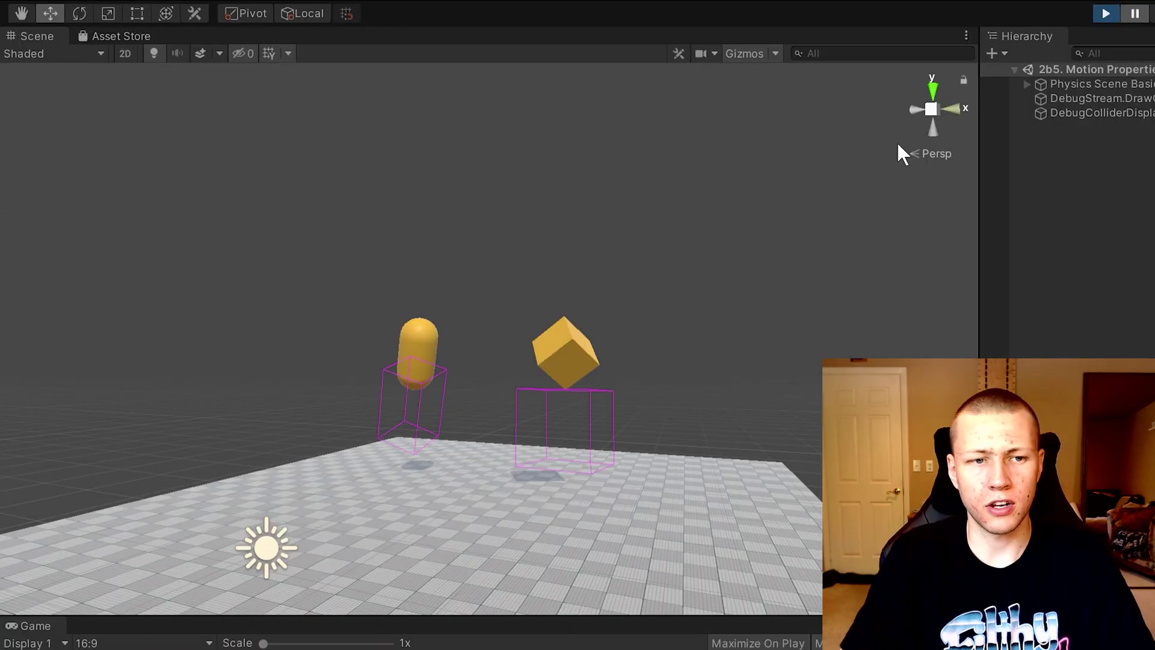
- Inspect the capsule and cube up close in the running 2b5. Motion Properties - Center of Mass scene and select its Physics Settings object
{"action": "scroll", "coordinate": [597, 445], "scroll_direction": "up", "scroll_amount": 5}
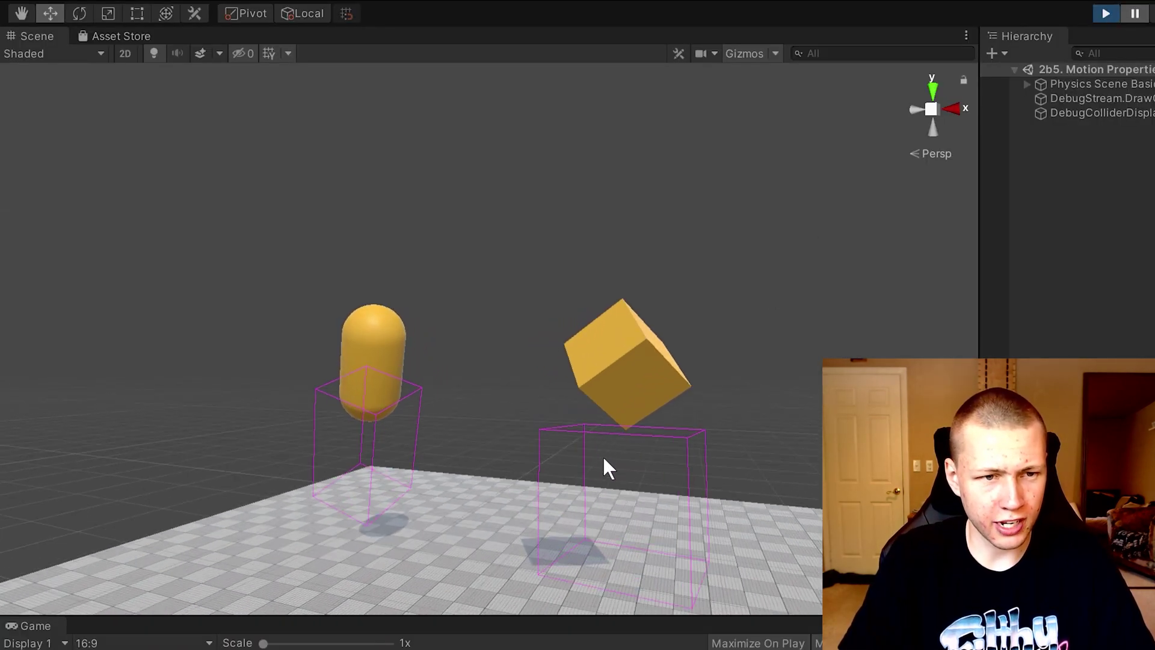
{"action": "middle_click_drag", "start_coordinate": [602, 455], "coordinate": [581, 348]}
{"action": "scroll", "coordinate": [592, 350], "scroll_direction": "up", "scroll_amount": 3}
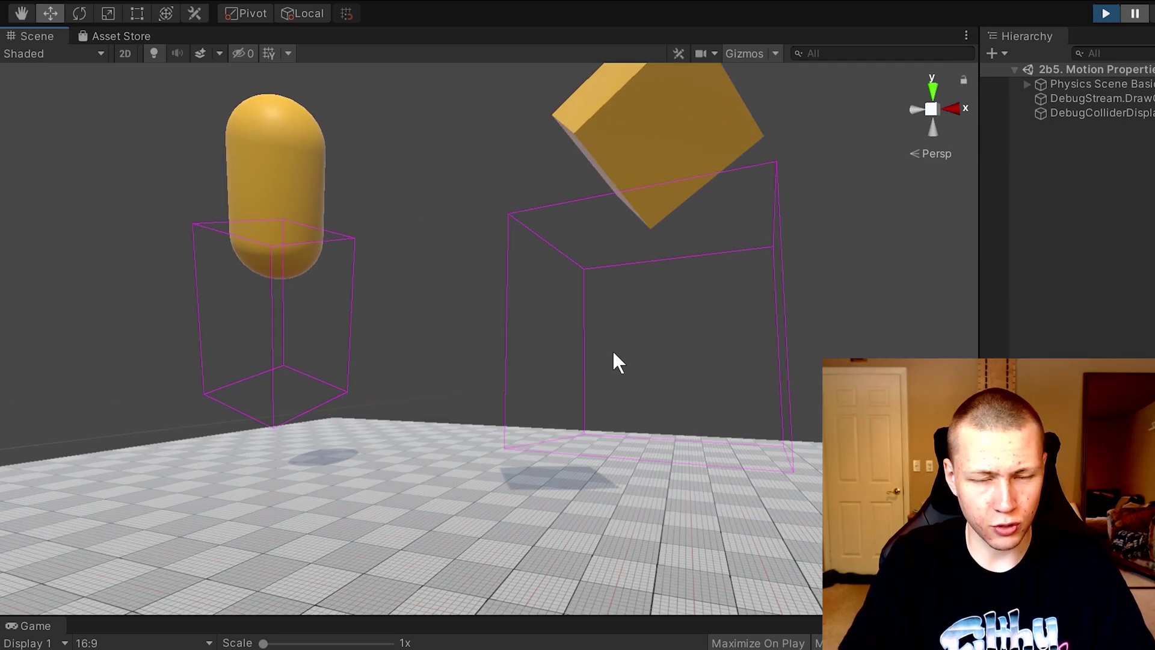
{"action": "scroll", "coordinate": [676, 327], "scroll_direction": "down", "scroll_amount": 2}
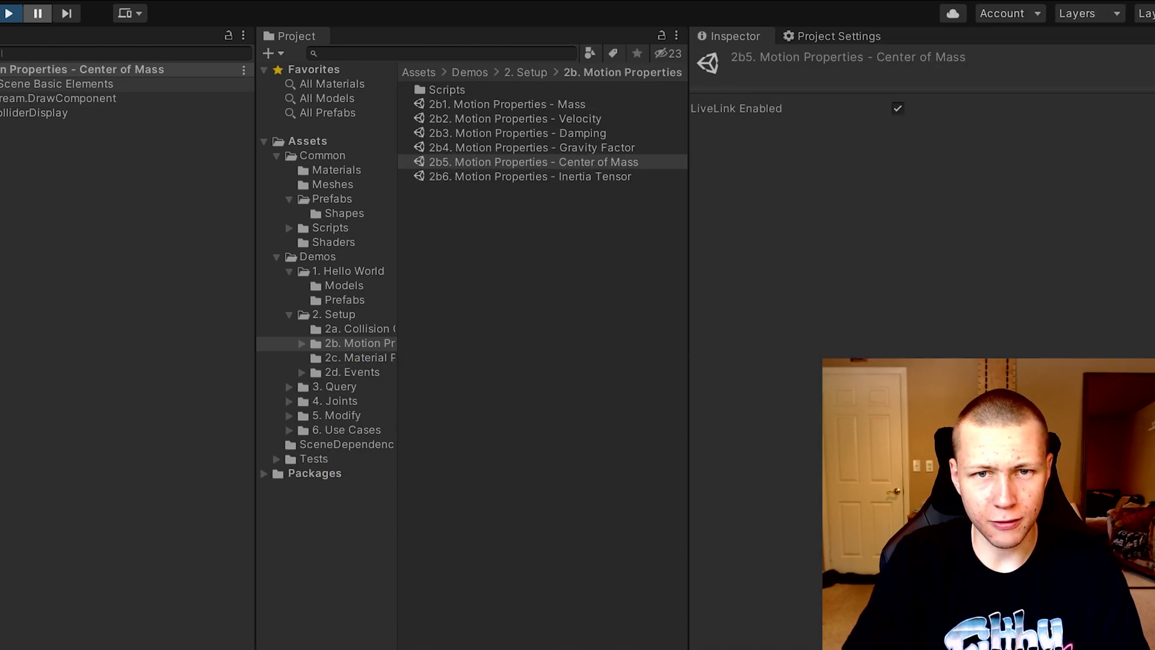
{"action": "left_click", "coordinate": [36, 141]}
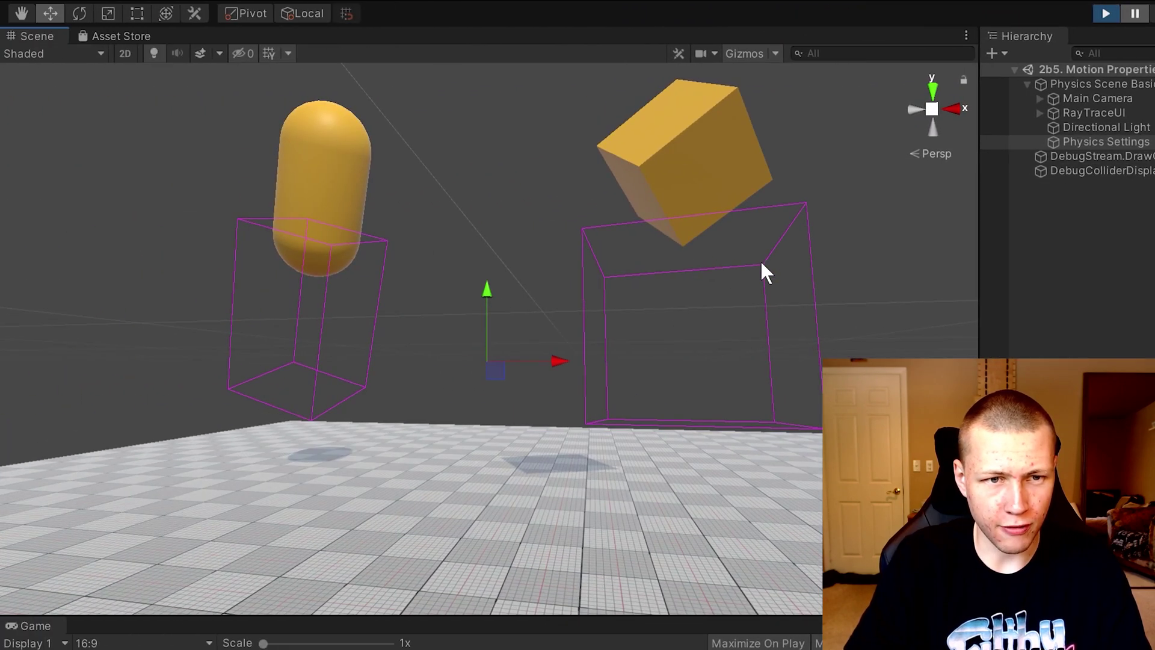
- Examine from several angles how the capsule and cube rotate relative to their magenta mass property boxes
{"action": "left_click_drag", "start_coordinate": [787, 409], "coordinate": [475, 278], "text": "alt"}
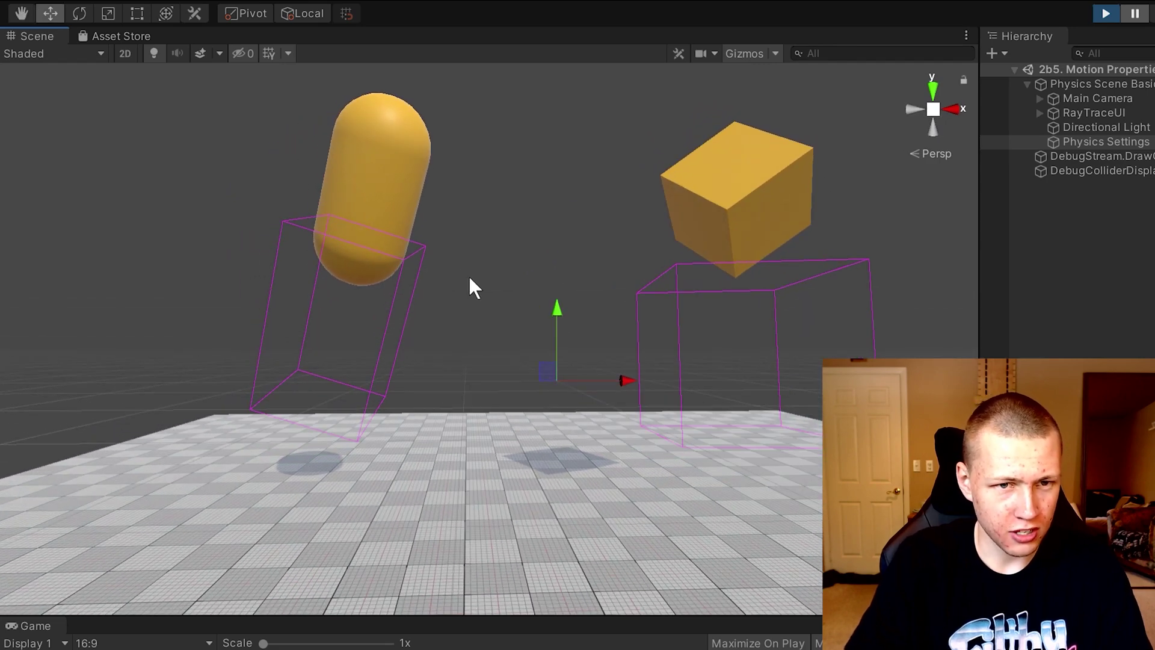
{"action": "left_click_drag", "start_coordinate": [467, 328], "coordinate": [563, 315], "text": "alt"}
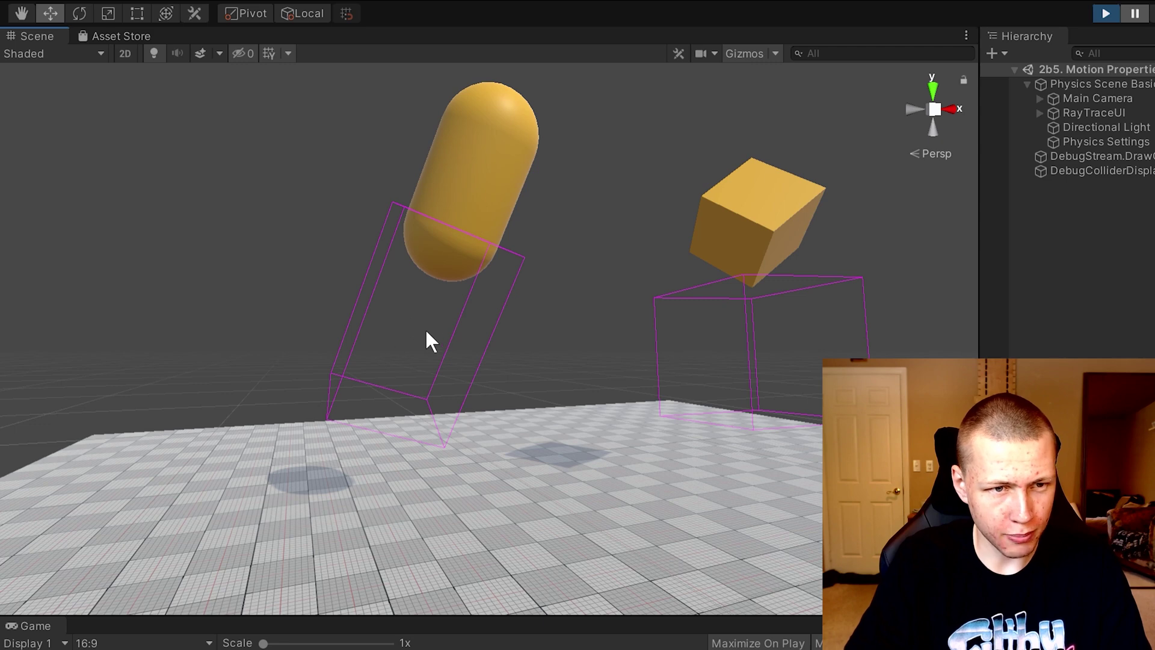
{"action": "left_click_drag", "start_coordinate": [421, 313], "coordinate": [499, 355], "text": "alt"}
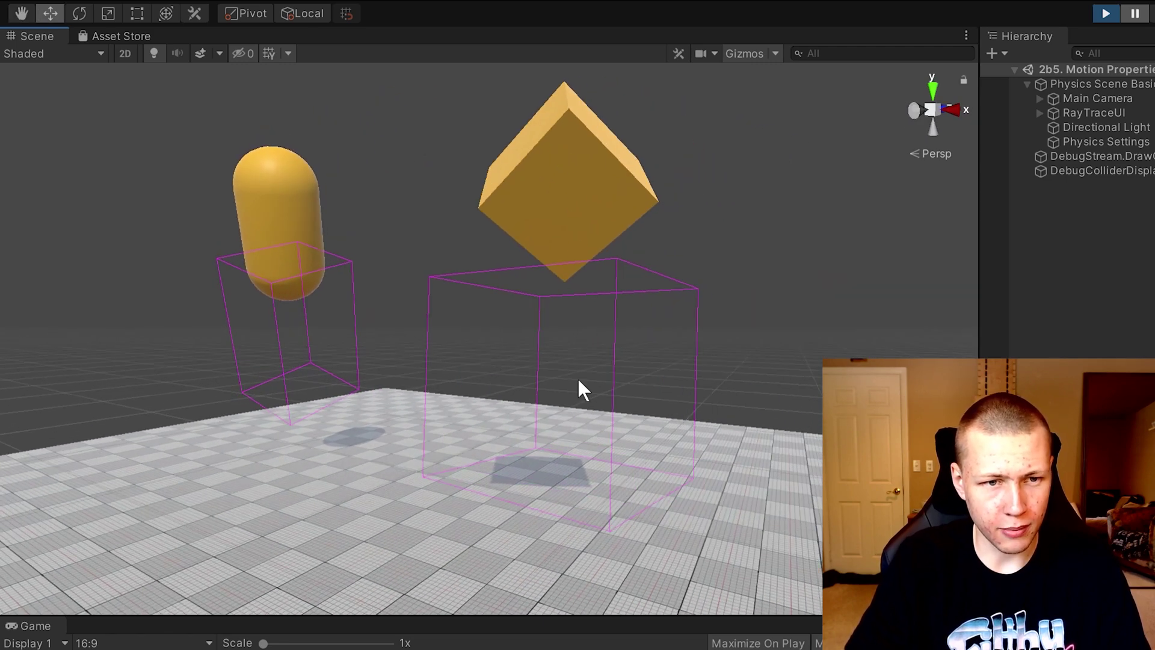
{"action": "left_click_drag", "start_coordinate": [763, 323], "coordinate": [700, 370], "text": "alt"}
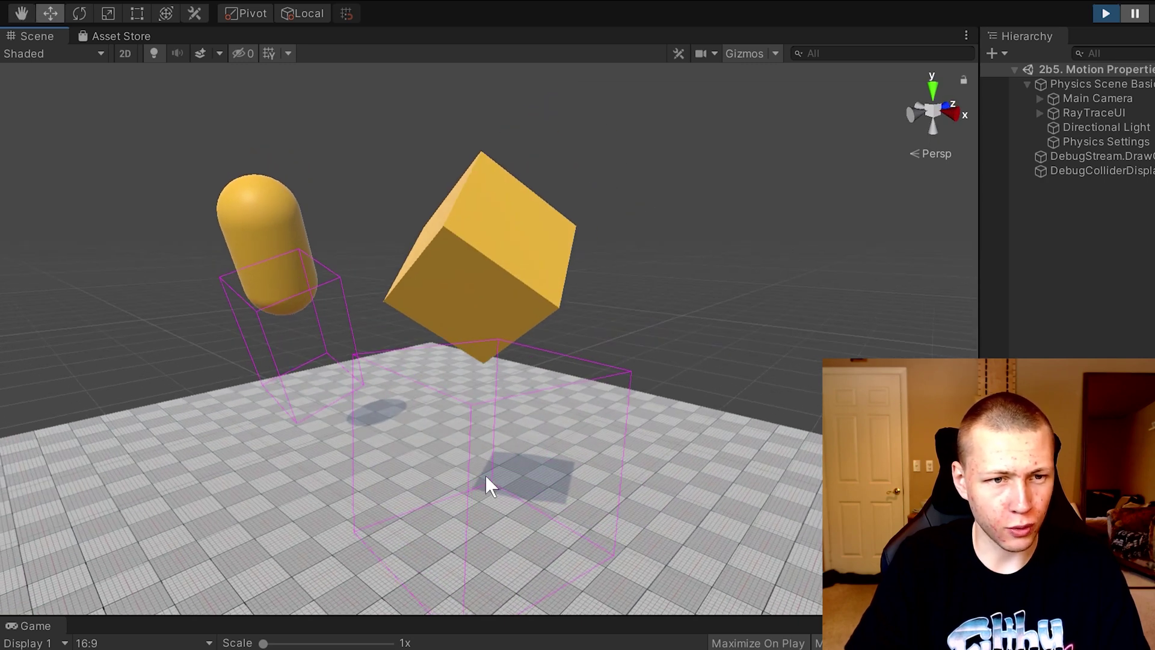
{"action": "left_click_drag", "start_coordinate": [489, 485], "coordinate": [699, 294], "text": "alt"}
{"action": "left_click_drag", "start_coordinate": [725, 412], "coordinate": [587, 347], "text": "alt"}
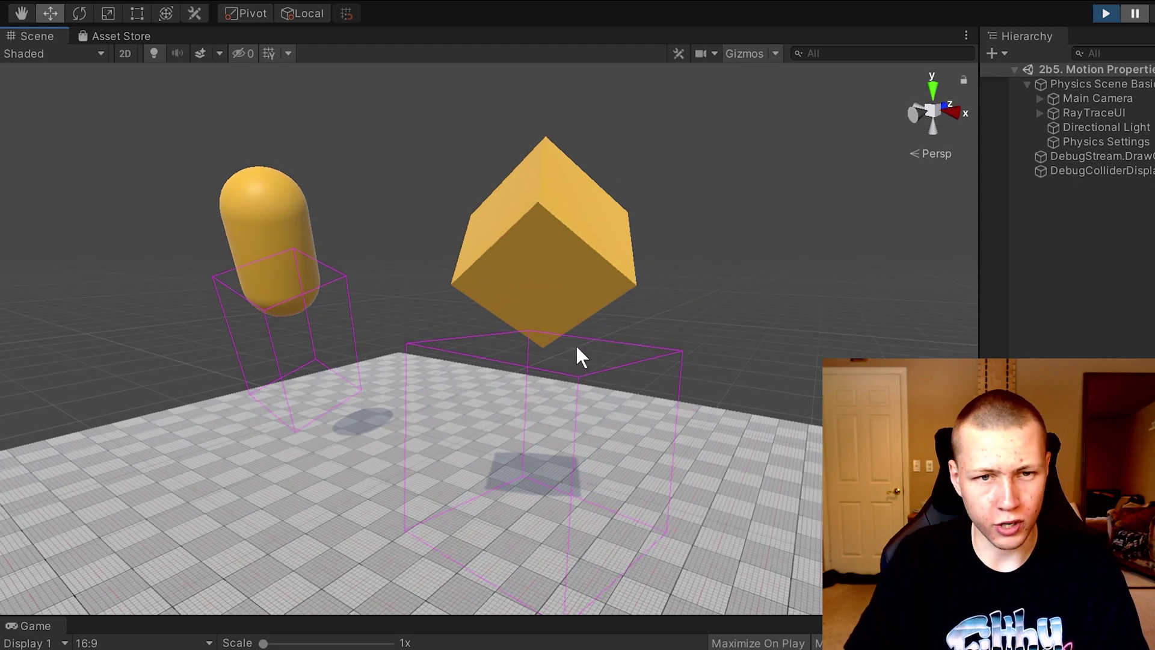
{"action": "middle_click_drag", "start_coordinate": [589, 410], "coordinate": [721, 313]}
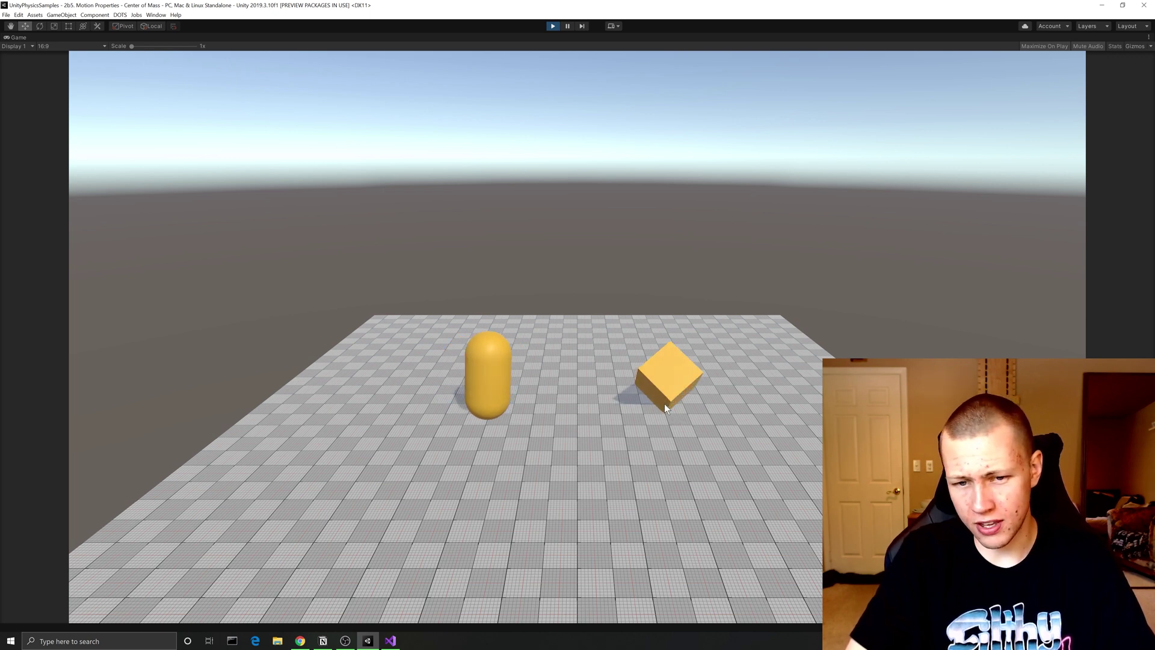
- View the rotating capsule and cube in both the game and scene views, then stop the Center of Mass simulation
{"action": "scroll", "coordinate": [670, 427], "scroll_direction": "up", "scroll_amount": 3}
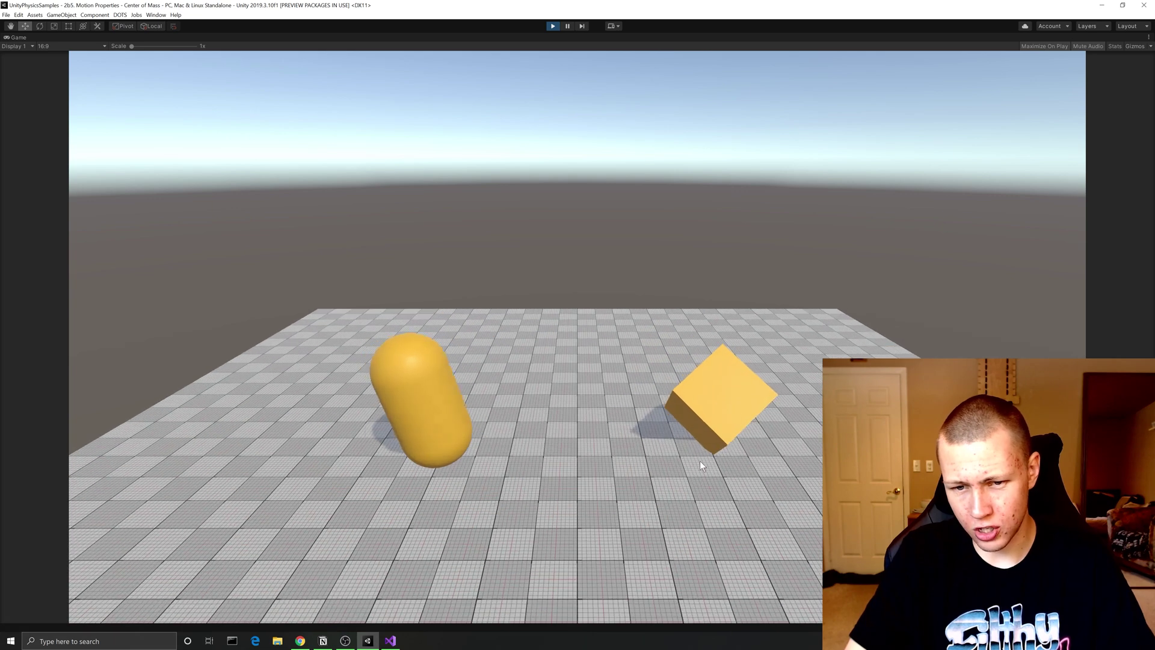
{"action": "middle_click_drag", "start_coordinate": [699, 459], "coordinate": [652, 423]}
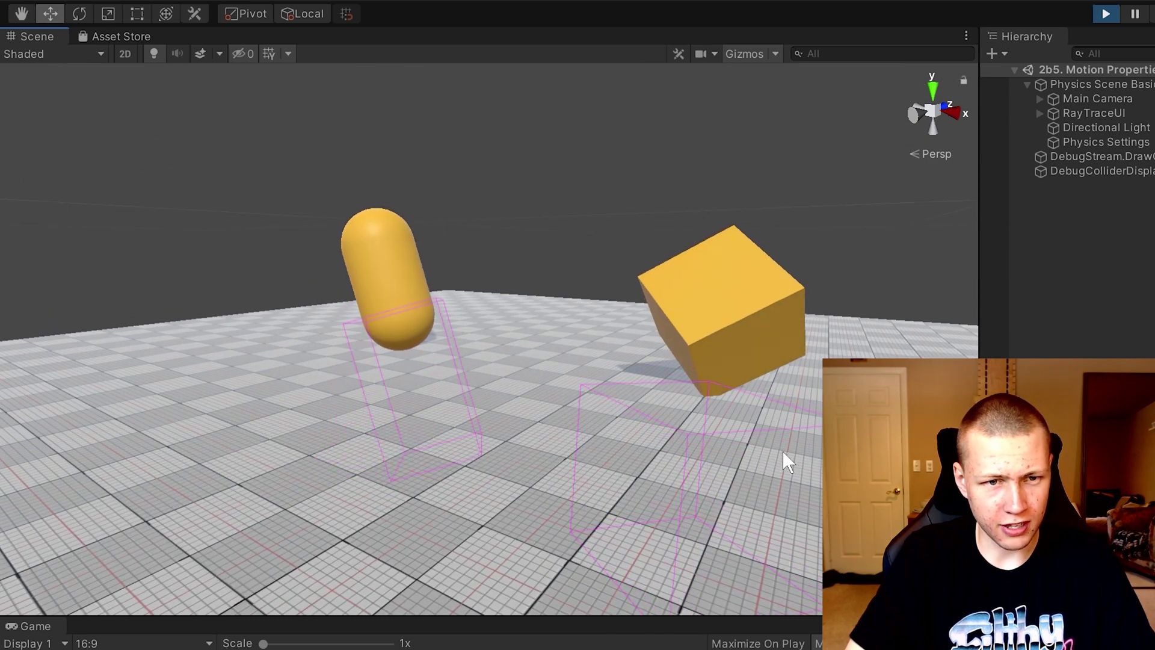
{"action": "middle_click_drag", "start_coordinate": [782, 450], "coordinate": [561, 337]}
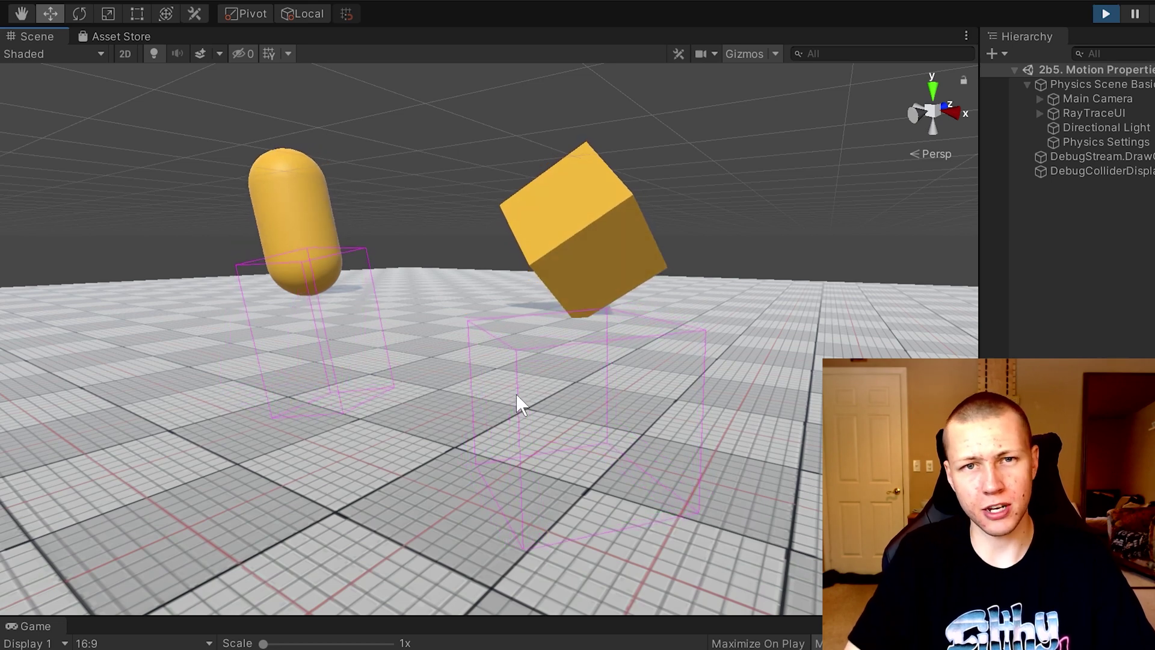
{"action": "key", "text": "ctrl+p"}
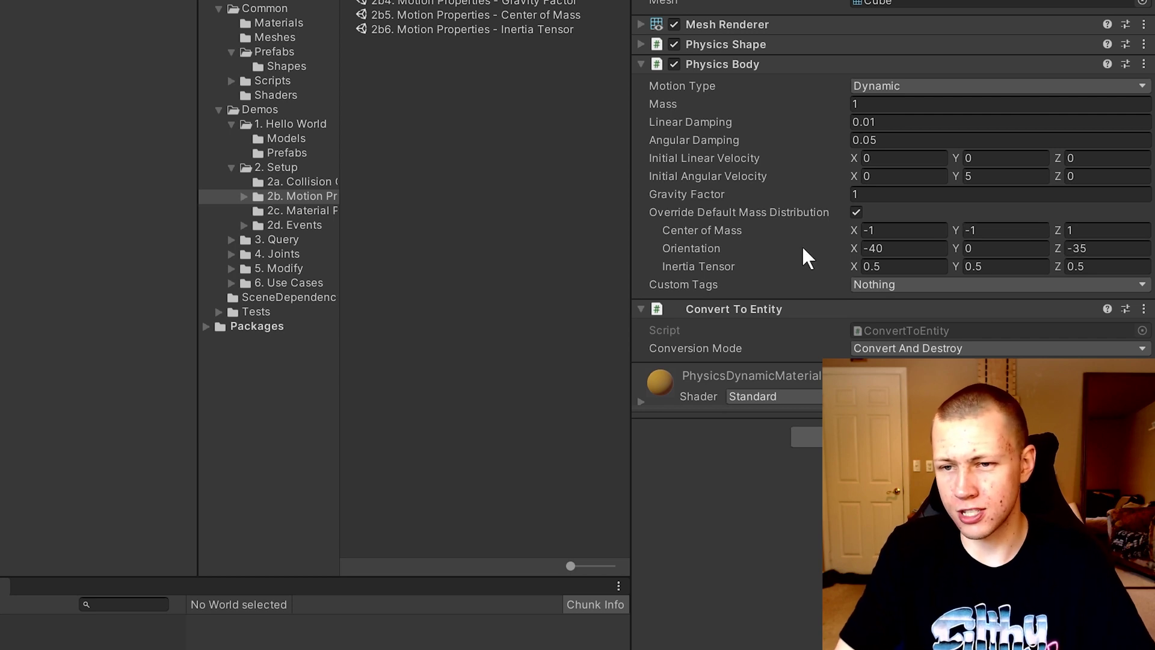
- Toggle Override Default Mass Distribution off and back on for the cube in the Center of Mass scene
{"action": "left_click", "coordinate": [855, 213]}
{"action": "left_click", "coordinate": [855, 213]}
{"action": "left_click", "coordinate": [855, 212]}
{"action": "left_click", "coordinate": [855, 213]}
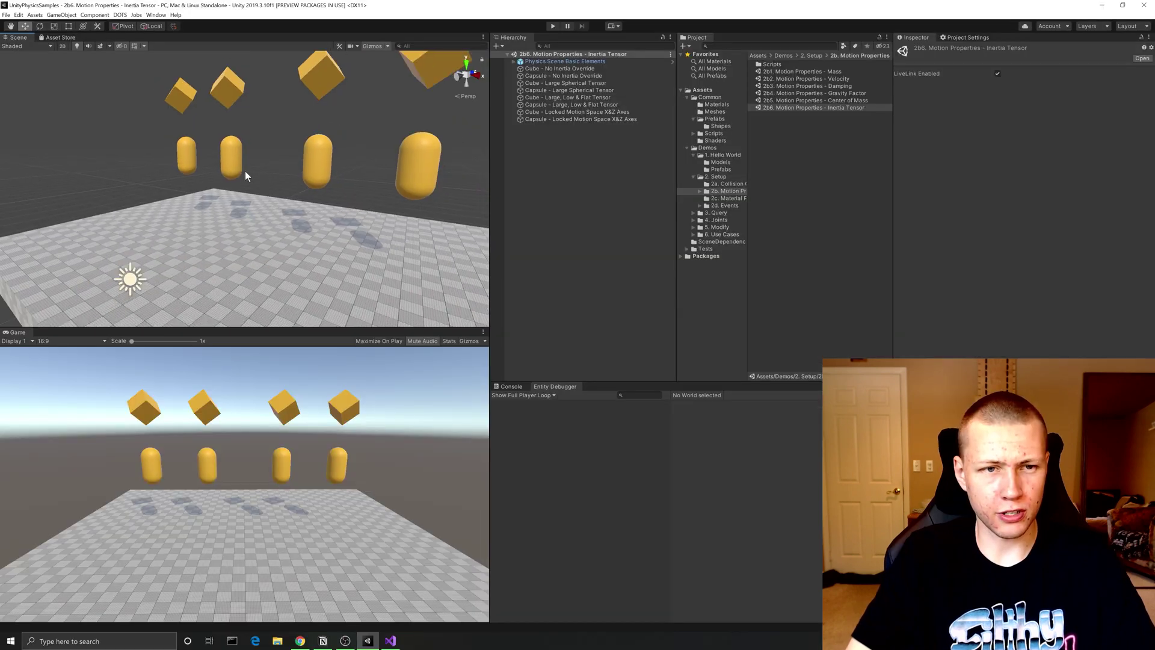
- Run the 2b6. Motion Properties - Inertia Tensor scene, examine the fallen cubes and capsules up close, and stop the simulation
{"action": "mouse_move", "coordinate": [245, 171]}
{"action": "left_mouse_down", "text": "alt"}
{"action": "mouse_move", "coordinate": [241, 182]}
{"action": "mouse_move", "coordinate": [258, 187]}
{"action": "left_mouse_up", "text": "alt"}
{"action": "middle_click_drag", "start_coordinate": [258, 187], "coordinate": [287, 209]}
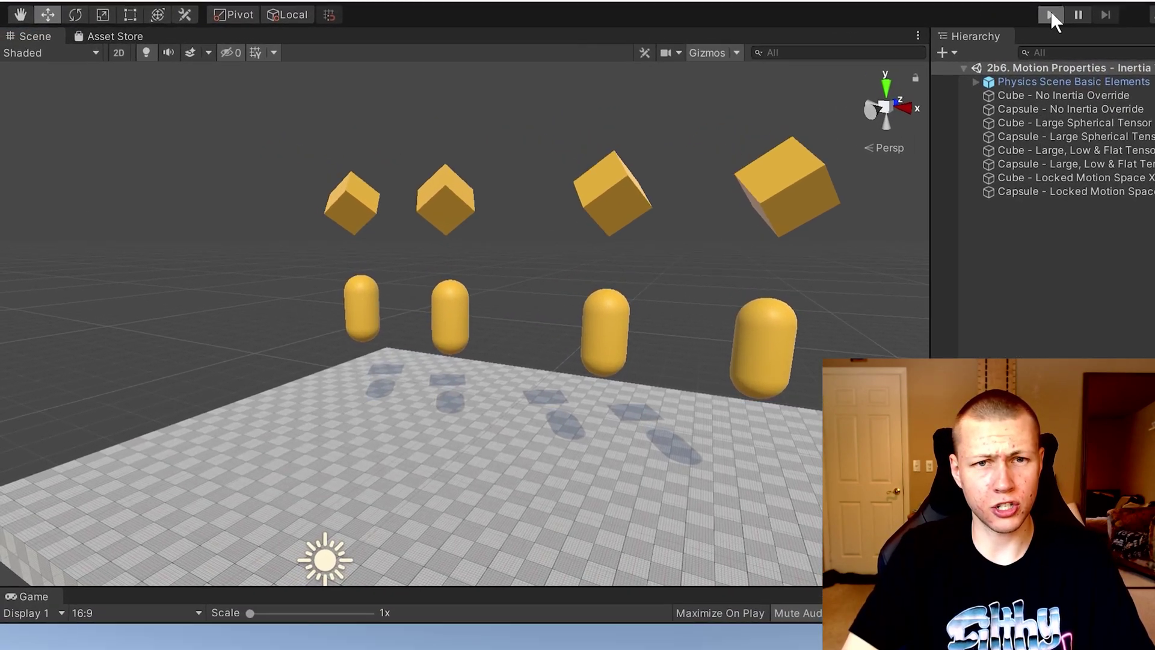
{"action": "left_click", "coordinate": [1050, 14]}
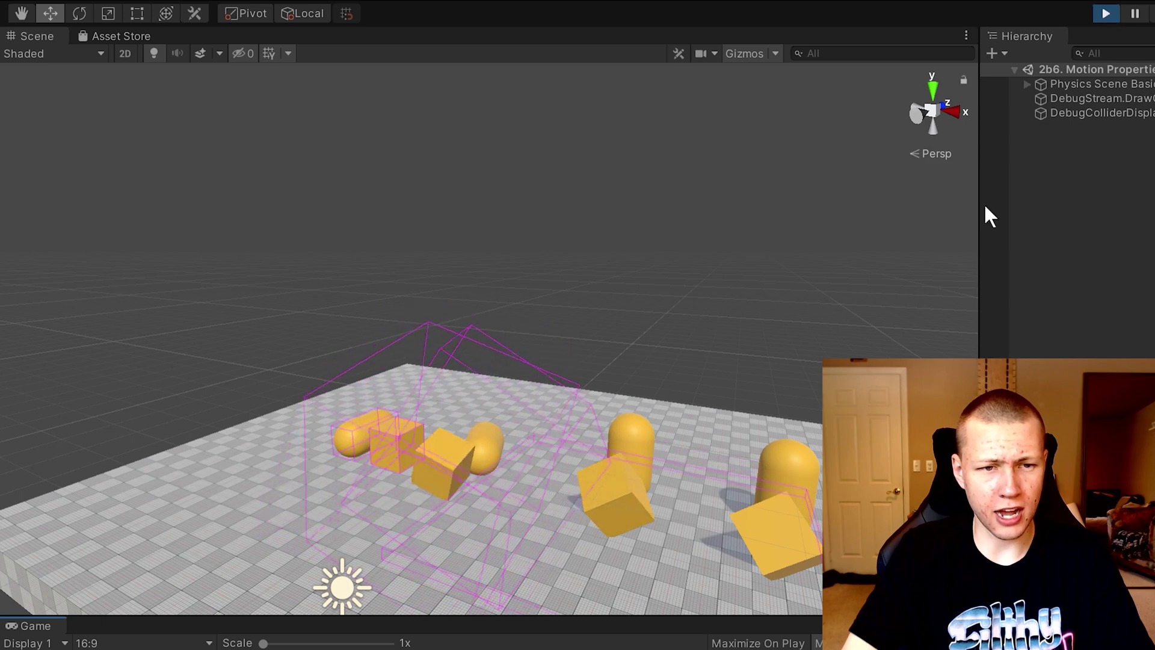
{"action": "middle_click_drag", "start_coordinate": [653, 409], "coordinate": [626, 300]}
{"action": "scroll", "coordinate": [590, 308], "scroll_direction": "up", "scroll_amount": 3}
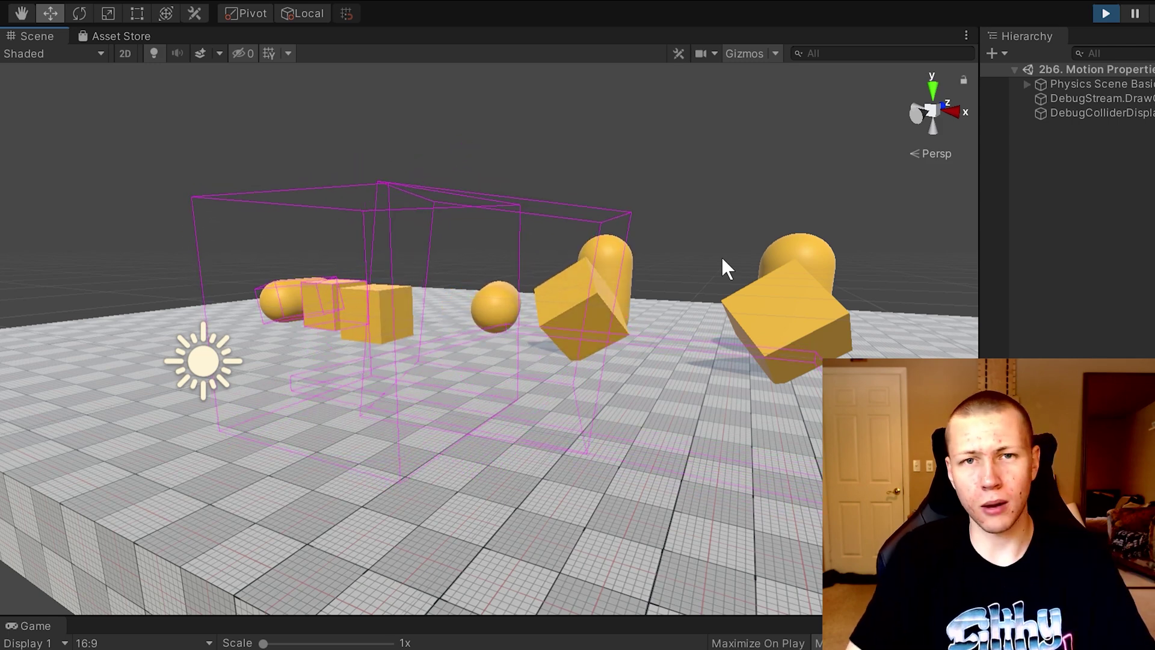
{"action": "key", "text": "ctrl+p"}
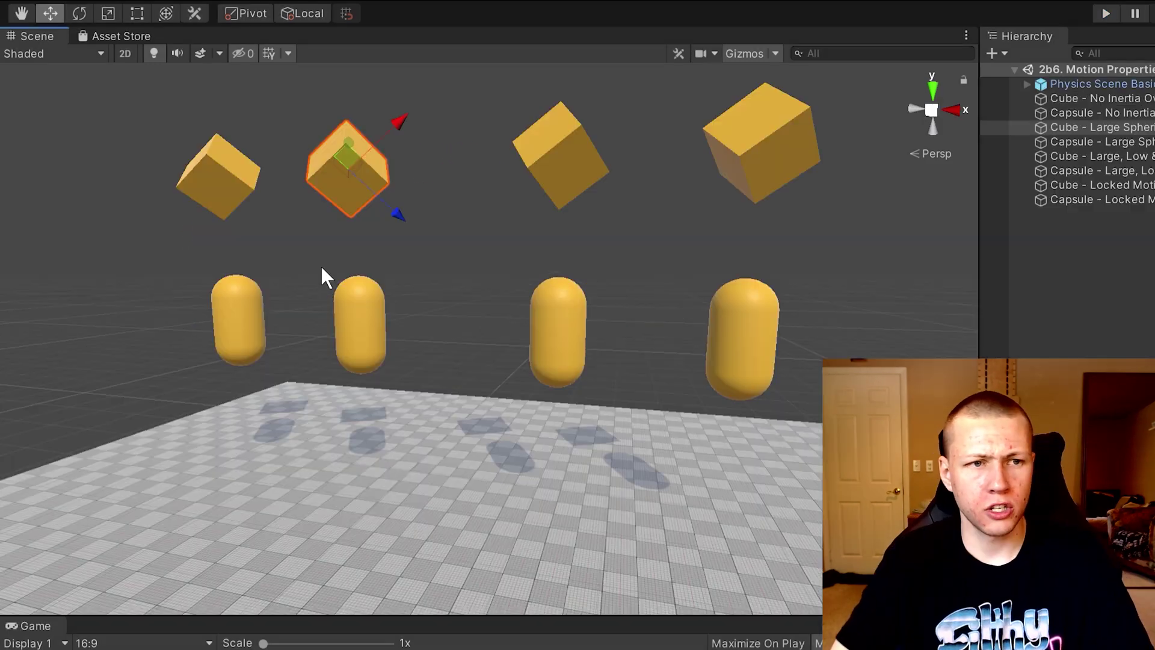
- Select the No Inertia Override and Large Spherical Tensor cubes and capsules one after another to compare them
{"action": "left_click", "coordinate": [225, 182]}
{"action": "left_click", "coordinate": [226, 292]}
{"action": "left_click", "coordinate": [222, 189]}
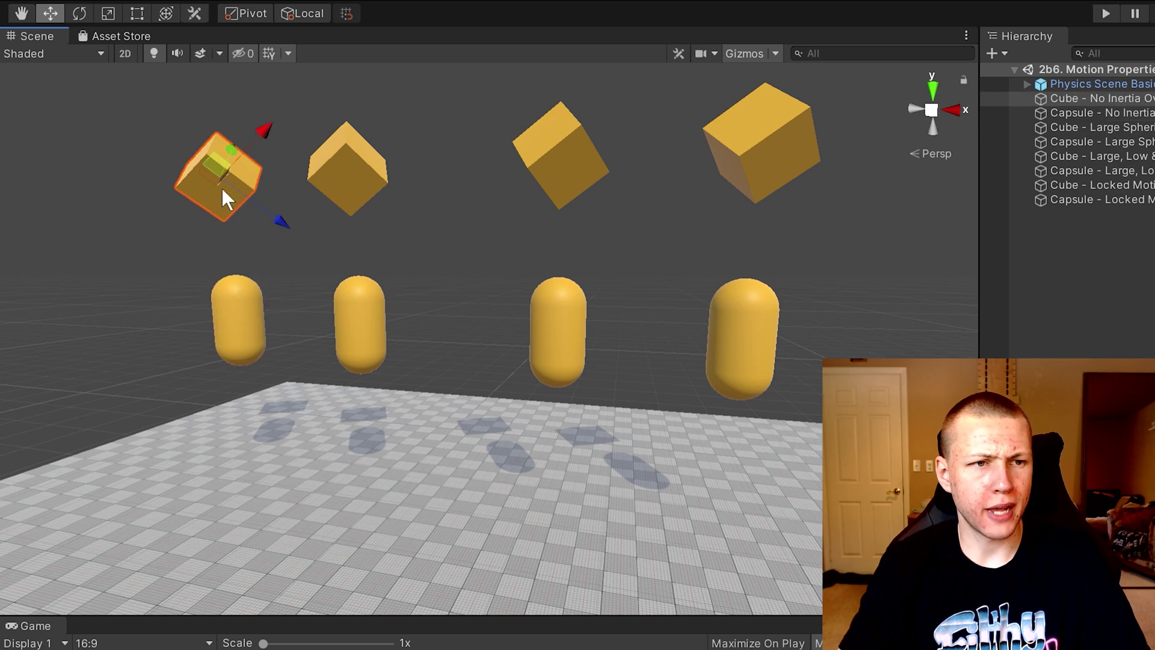
{"action": "left_click", "coordinate": [225, 307]}
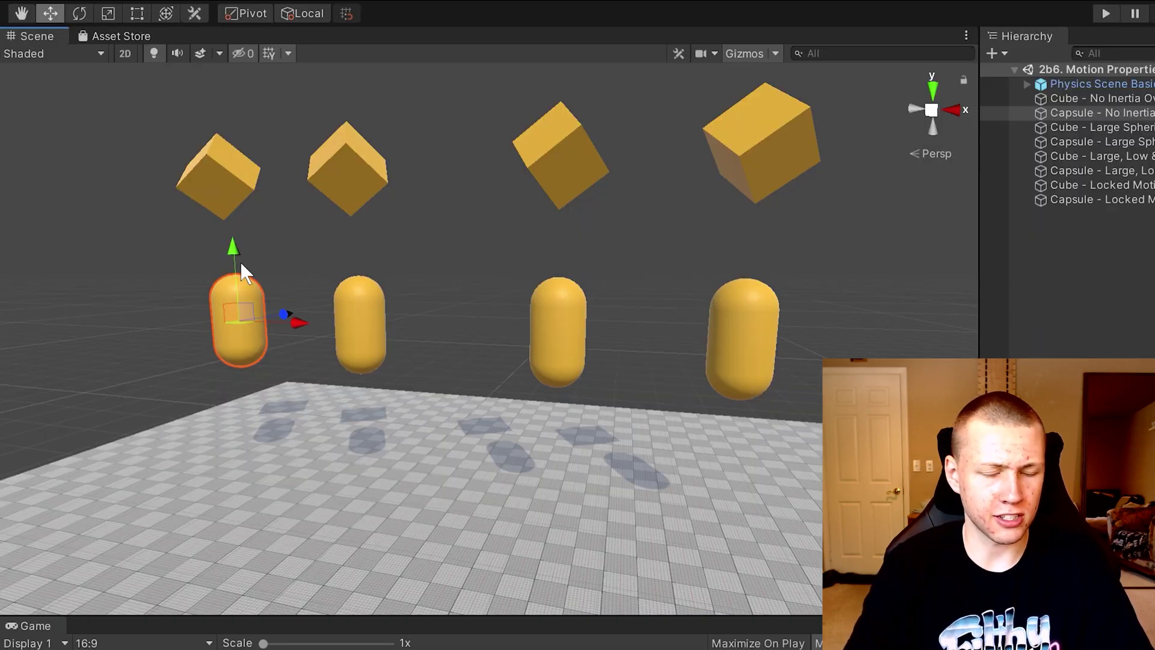
{"action": "left_click", "coordinate": [346, 159]}
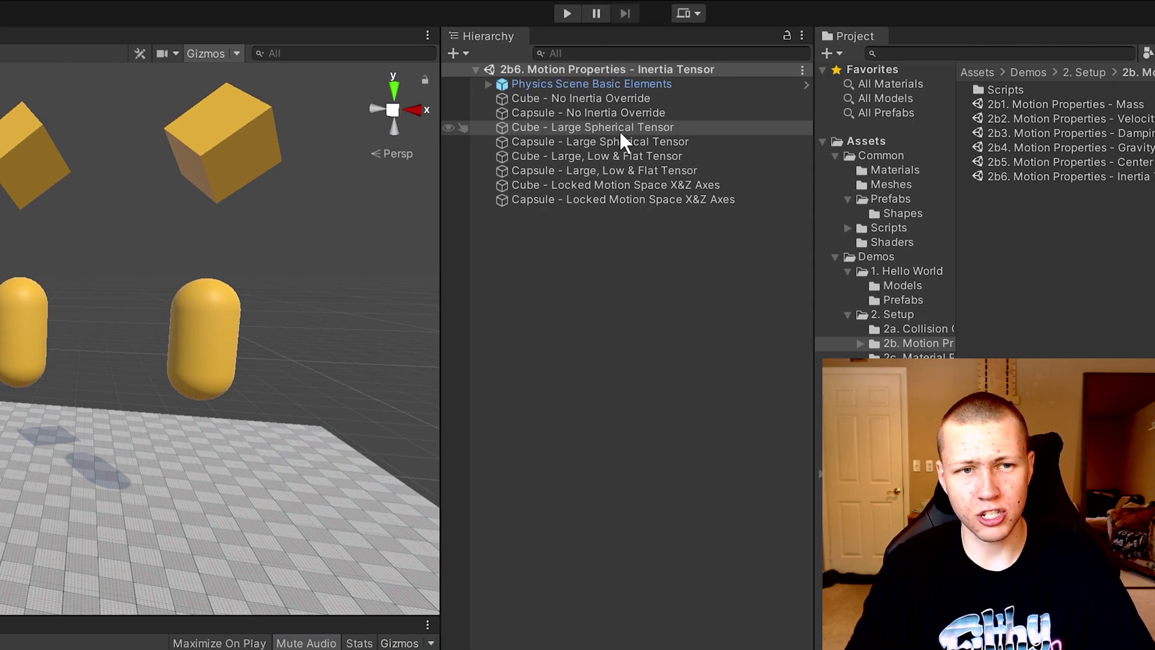
{"action": "left_click", "coordinate": [615, 140]}
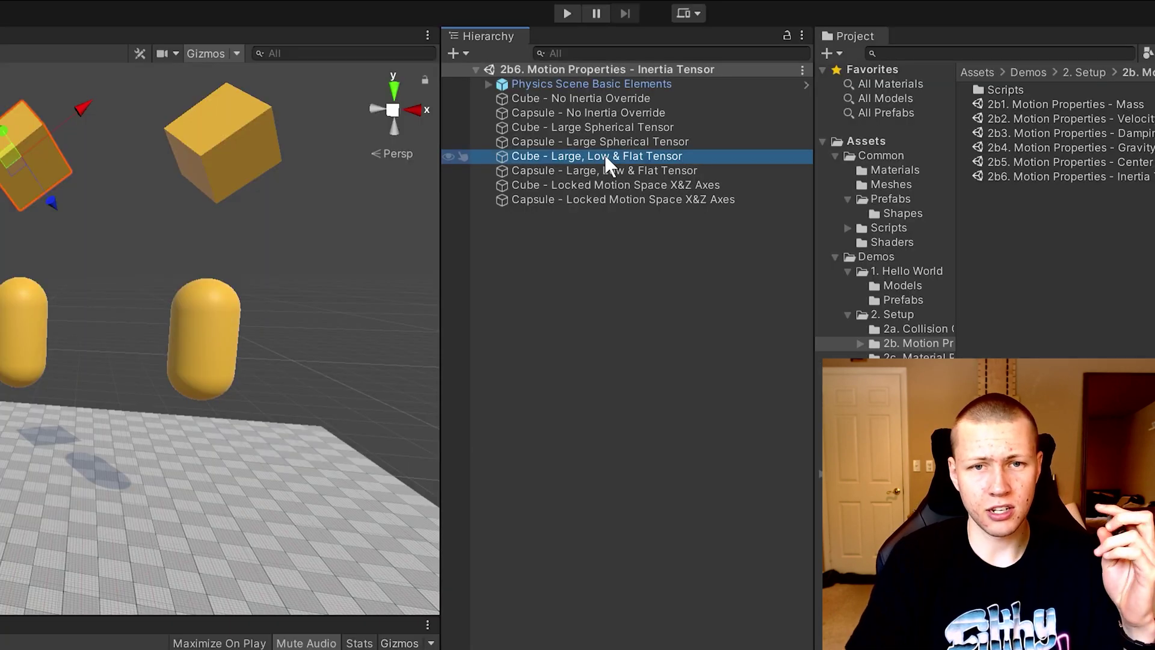
- Compare the Large, Low & Flat Tensor cube and capsule, and inspect the X, Y and Z inertia tensor values
{"action": "left_click", "coordinate": [606, 168]}
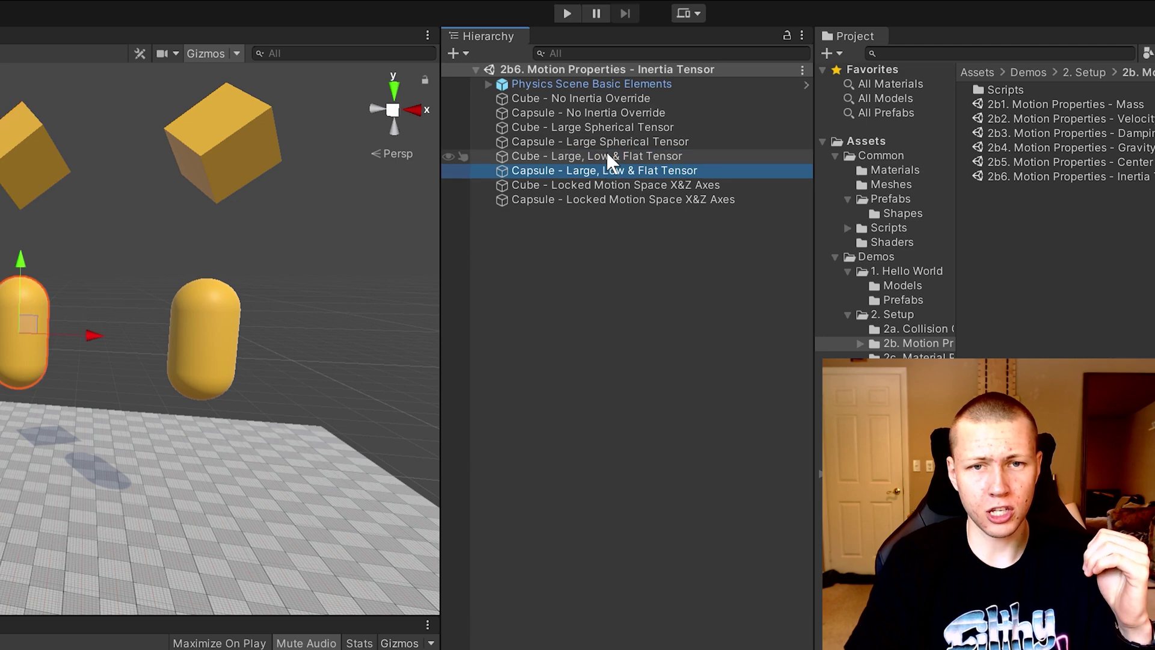
{"action": "left_click", "coordinate": [606, 154]}
{"action": "left_click", "coordinate": [612, 168]}
{"action": "left_click", "coordinate": [612, 154]}
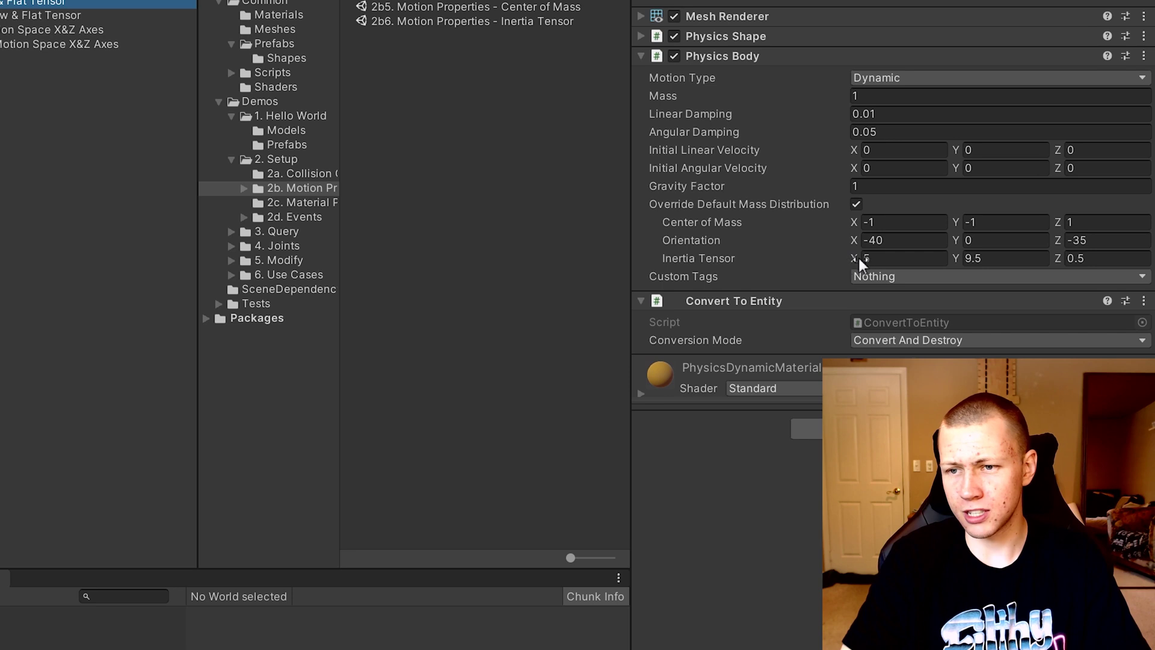
{"action": "left_click", "coordinate": [863, 259]}
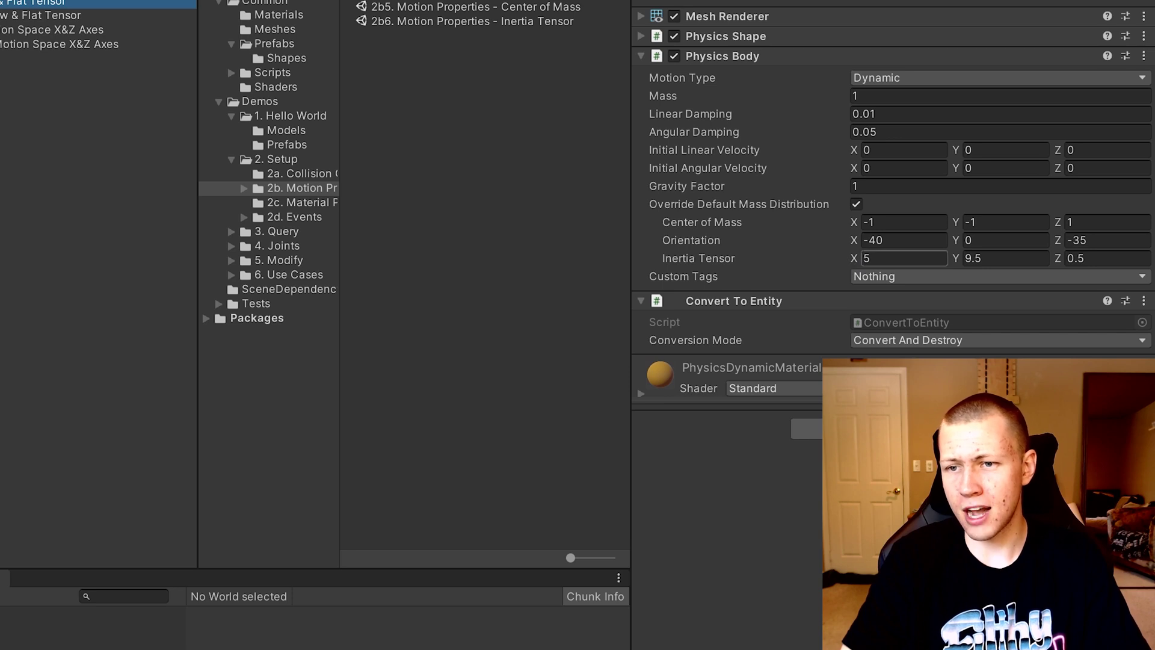
{"action": "left_click", "coordinate": [960, 260]}
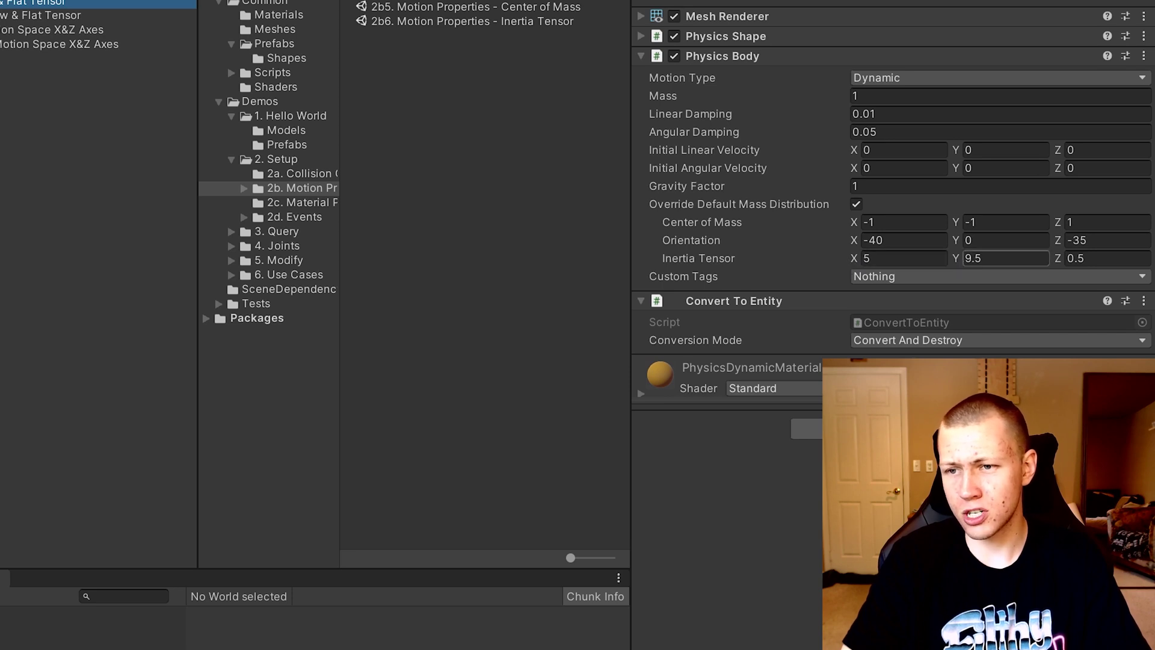
{"action": "left_click", "coordinate": [1066, 260]}
{"action": "key", "text": "Return"}
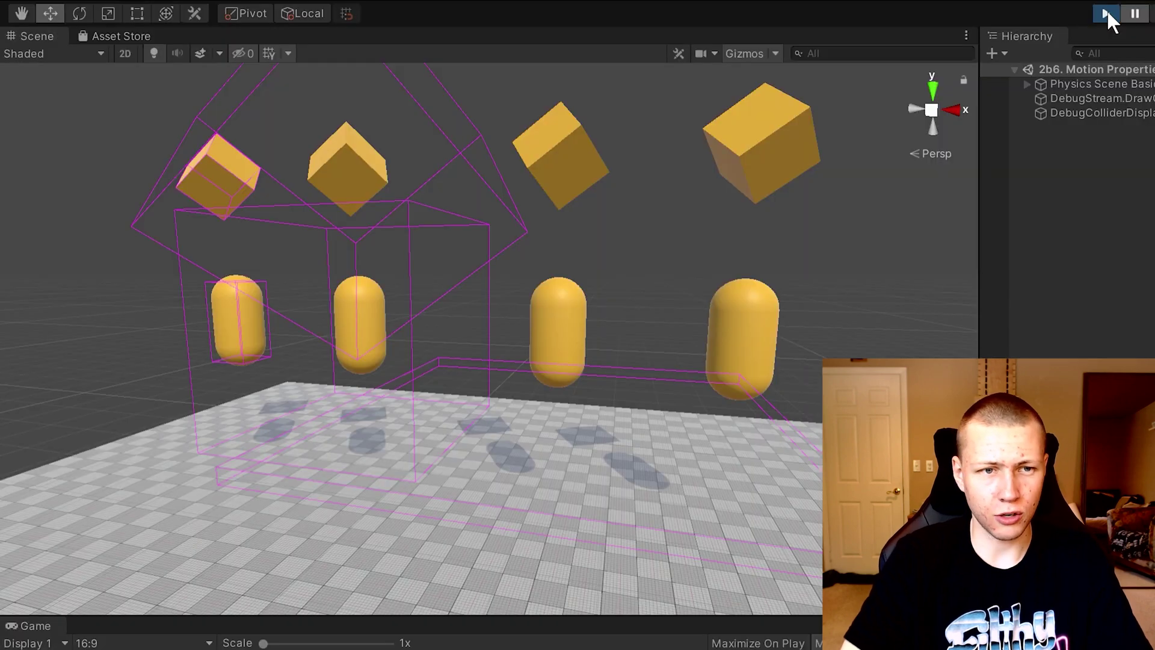
- Run the Inertia Tensor simulation, examine the magenta mass property boxes from several angles, and stop it
{"action": "left_click", "coordinate": [1106, 12]}
{"action": "scroll", "coordinate": [644, 403], "scroll_direction": "up", "scroll_amount": 3}
{"action": "middle_click_drag", "start_coordinate": [648, 415], "coordinate": [630, 332]}
{"action": "scroll", "coordinate": [637, 330], "scroll_direction": "down", "scroll_amount": 3}
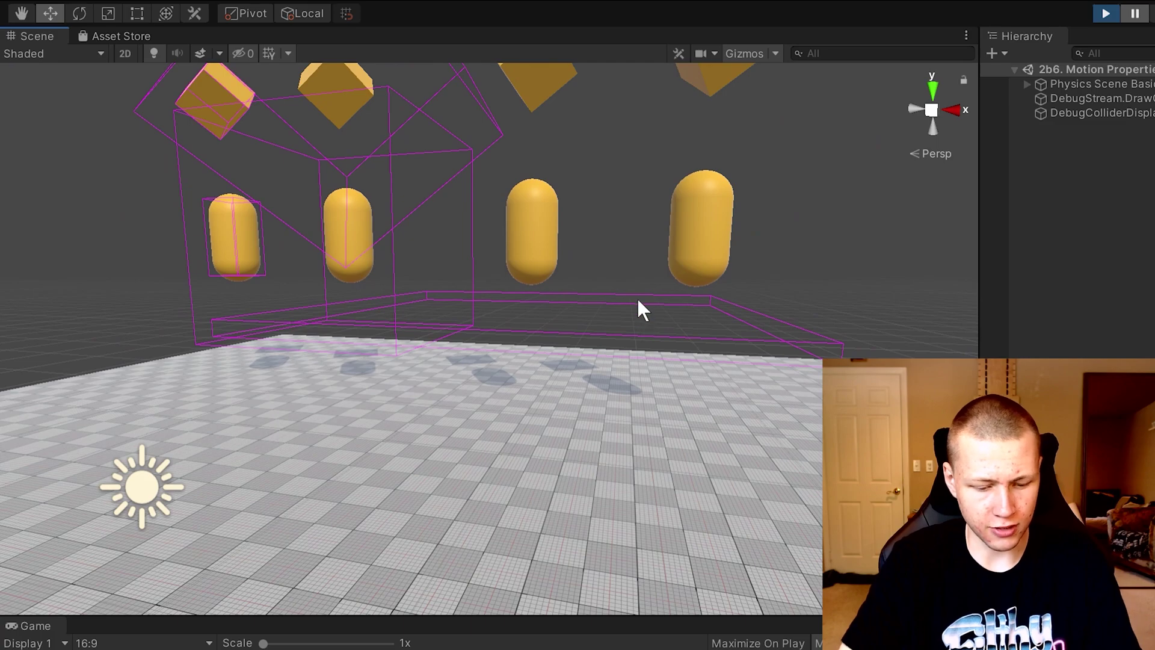
{"action": "left_click_drag", "start_coordinate": [639, 309], "coordinate": [644, 335], "text": "alt"}
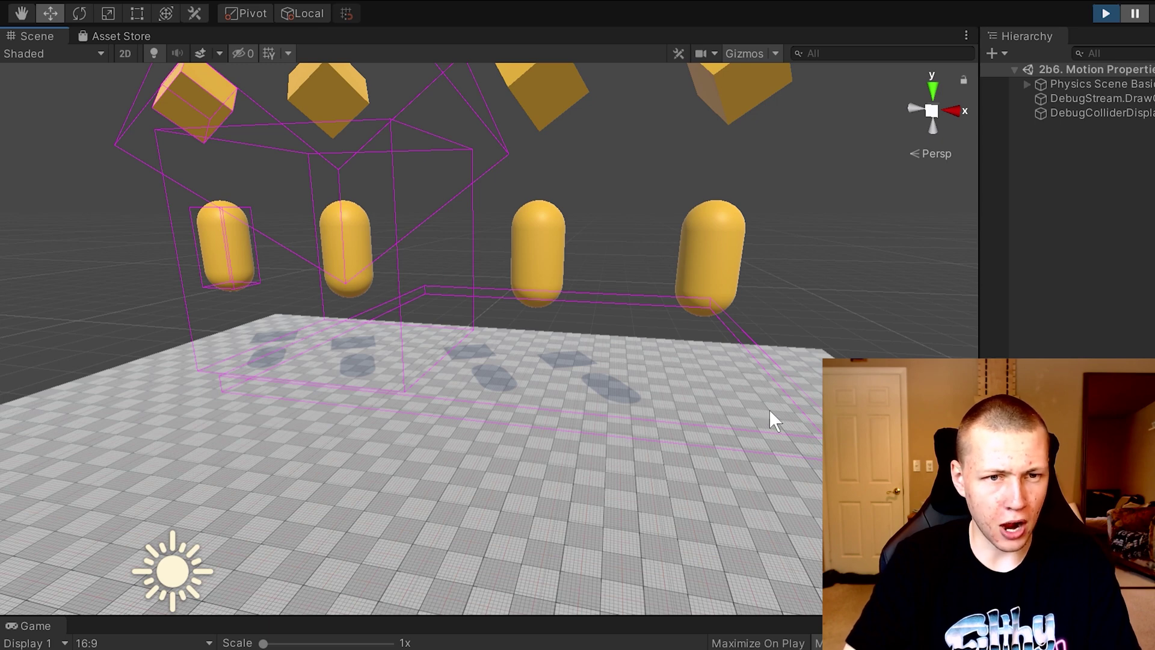
{"action": "left_click_drag", "start_coordinate": [770, 411], "coordinate": [617, 238], "text": "alt"}
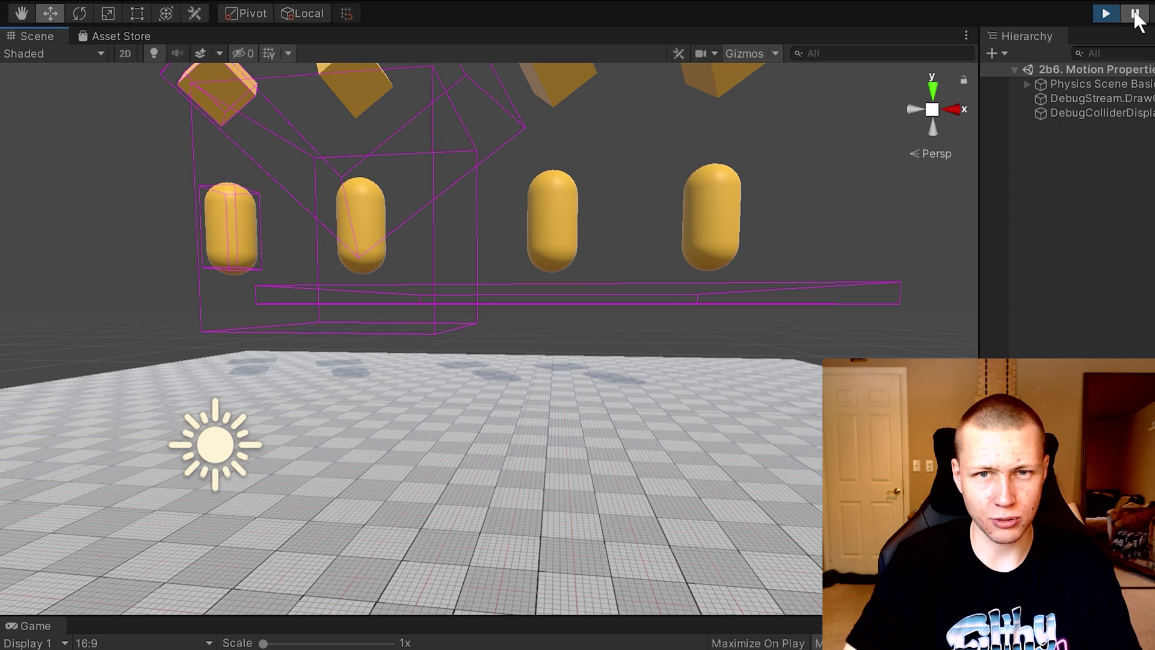
{"action": "left_click", "coordinate": [1109, 14]}
- Select the Large, Low & Flat Tensor cube and the Locked Motion Space cube and capsule in the scene to compare them
{"action": "left_click", "coordinate": [554, 154]}
{"action": "left_click", "coordinate": [510, 178]}
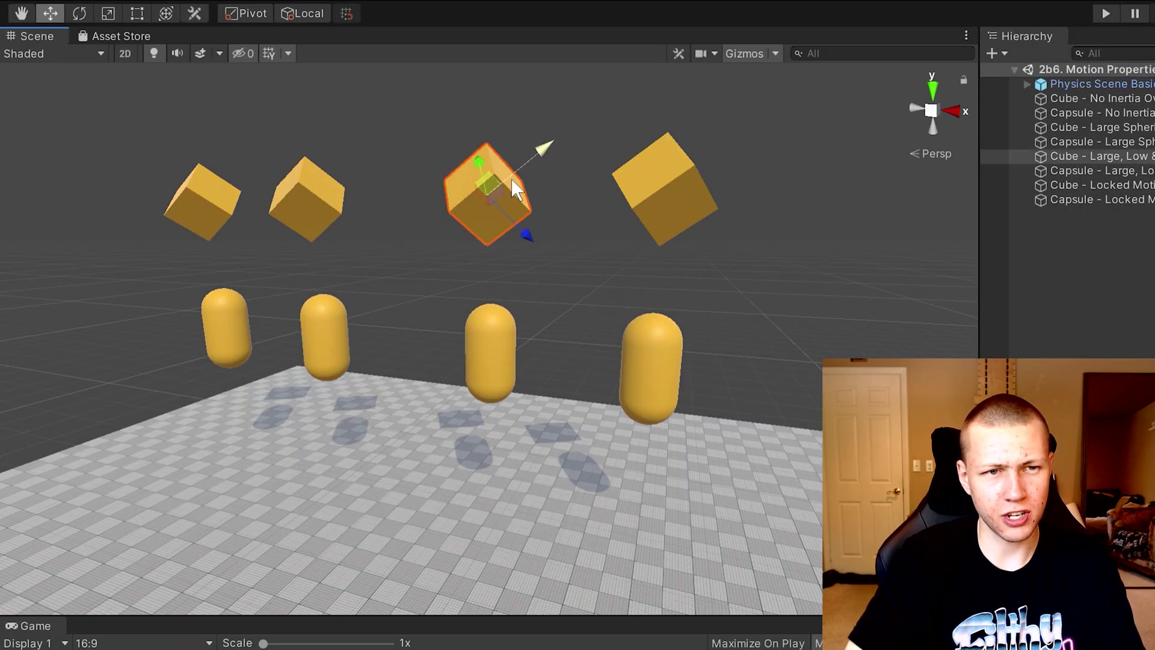
{"action": "left_click", "coordinate": [689, 182]}
{"action": "left_click", "coordinate": [667, 364]}
{"action": "left_click", "coordinate": [669, 198]}
{"action": "left_click", "coordinate": [472, 175]}
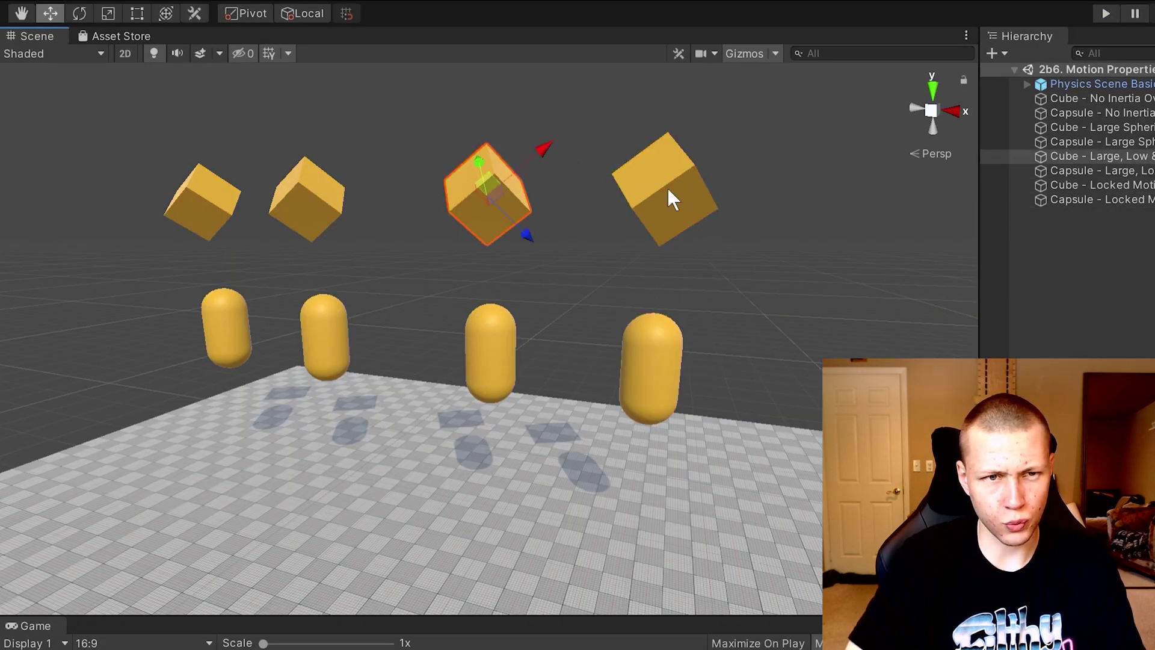
{"action": "left_click", "coordinate": [666, 187]}
{"action": "left_click", "coordinate": [655, 352]}
{"action": "left_click", "coordinate": [491, 186]}
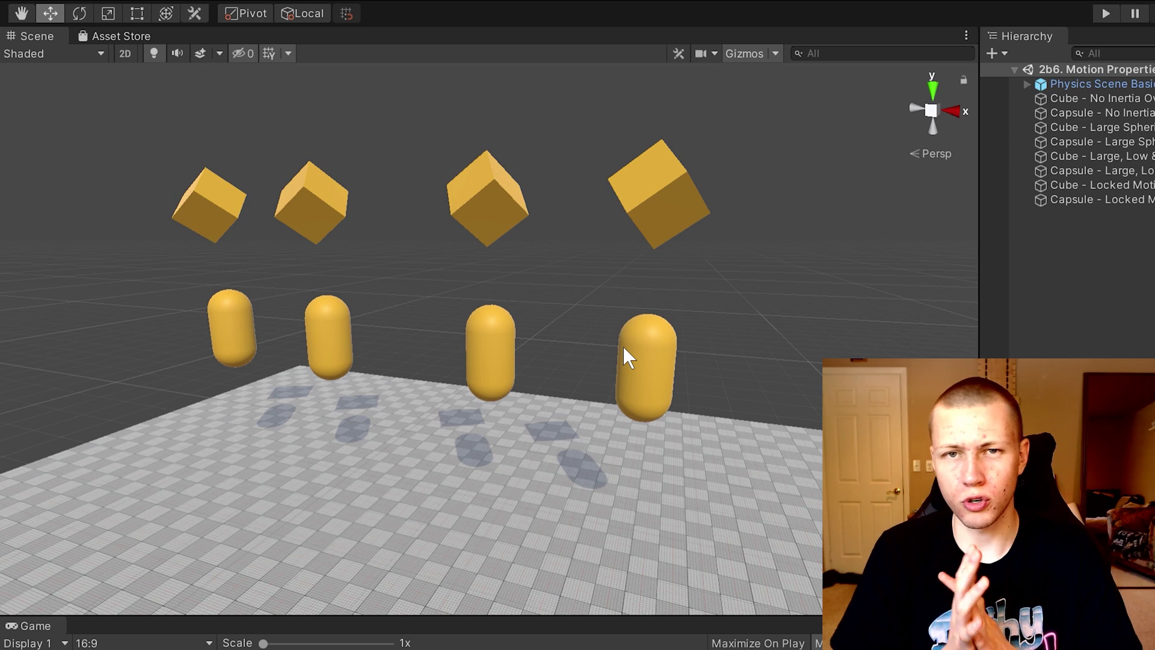
- Inspect the Set Inertia Inverse Behaviour component on the cube and capsule with locked motion space X&Z axes
{"action": "left_click", "coordinate": [1131, 184]}
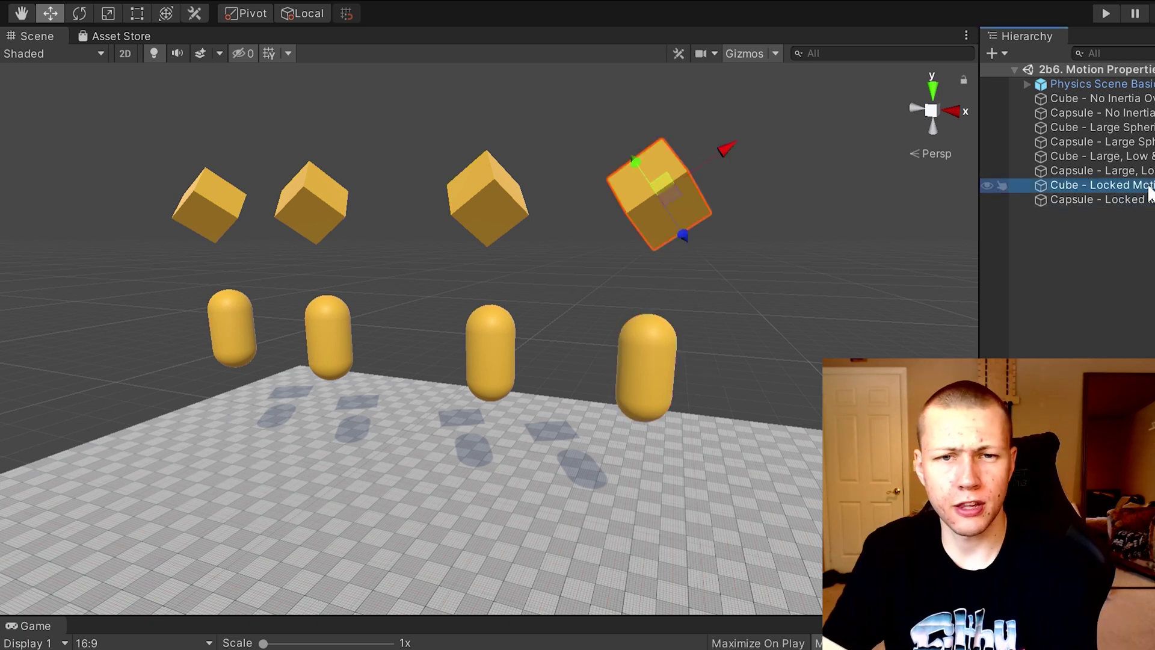
{"action": "left_click", "coordinate": [1145, 201]}
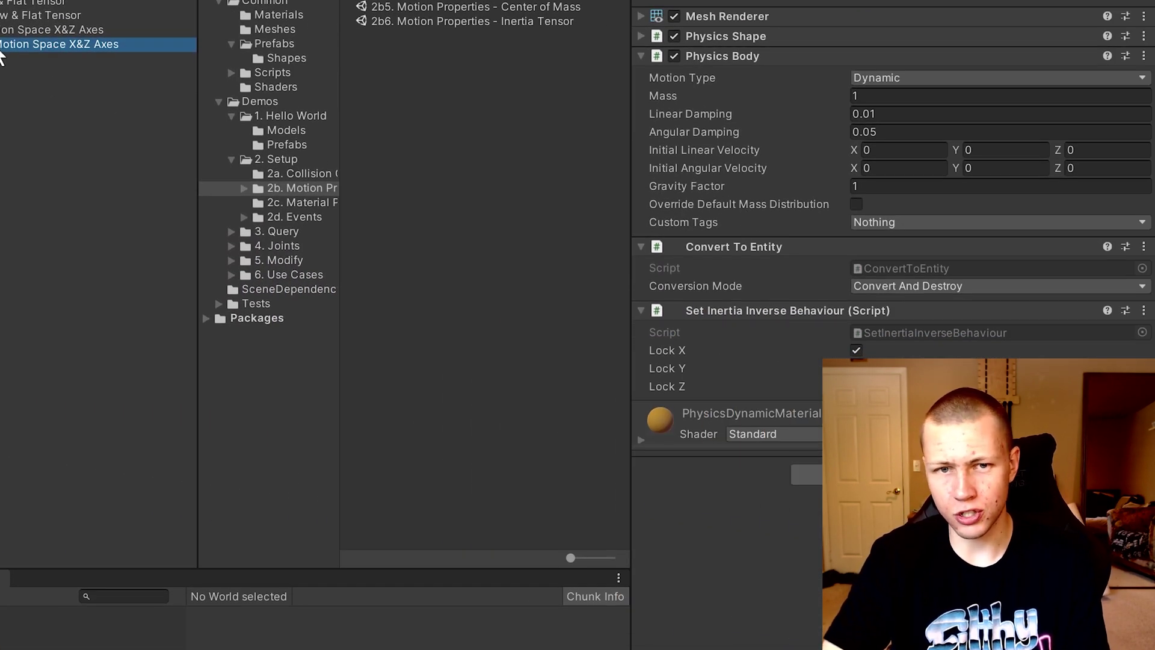
{"action": "key", "text": "Up"}
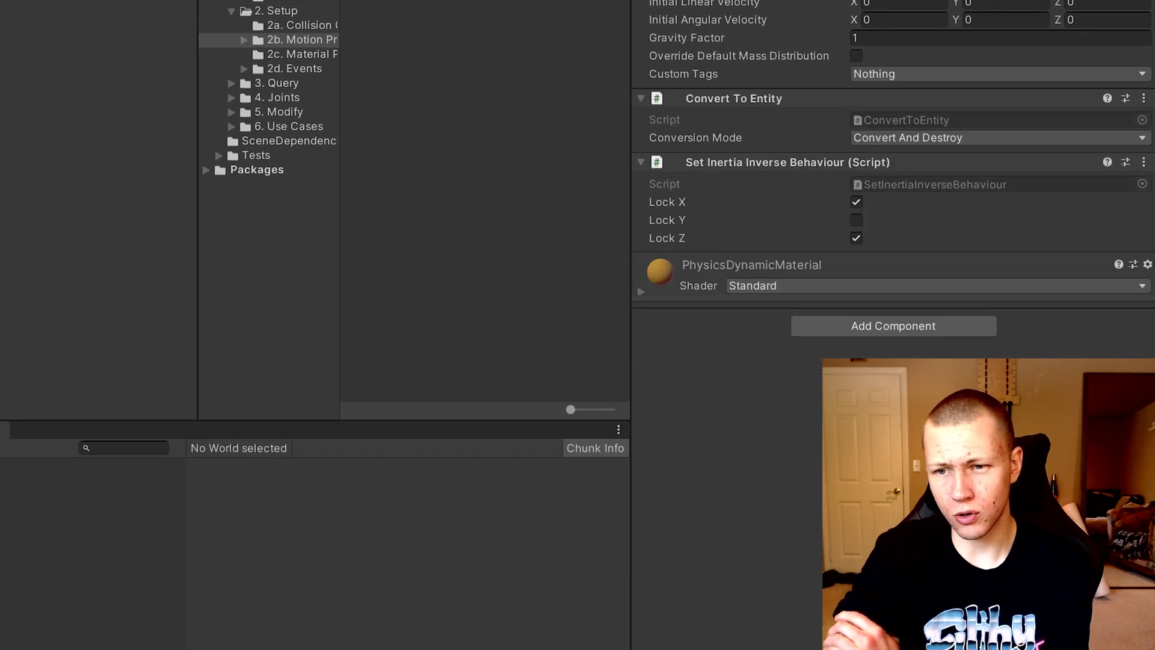
- Toggle Override Default Mass Distribution on and back off for the cube with locked X&Z axes
{"action": "left_click", "coordinate": [856, 56]}
{"action": "left_click", "coordinate": [856, 55]}
{"action": "left_click", "coordinate": [856, 55]}
{"action": "left_click", "coordinate": [856, 56]}
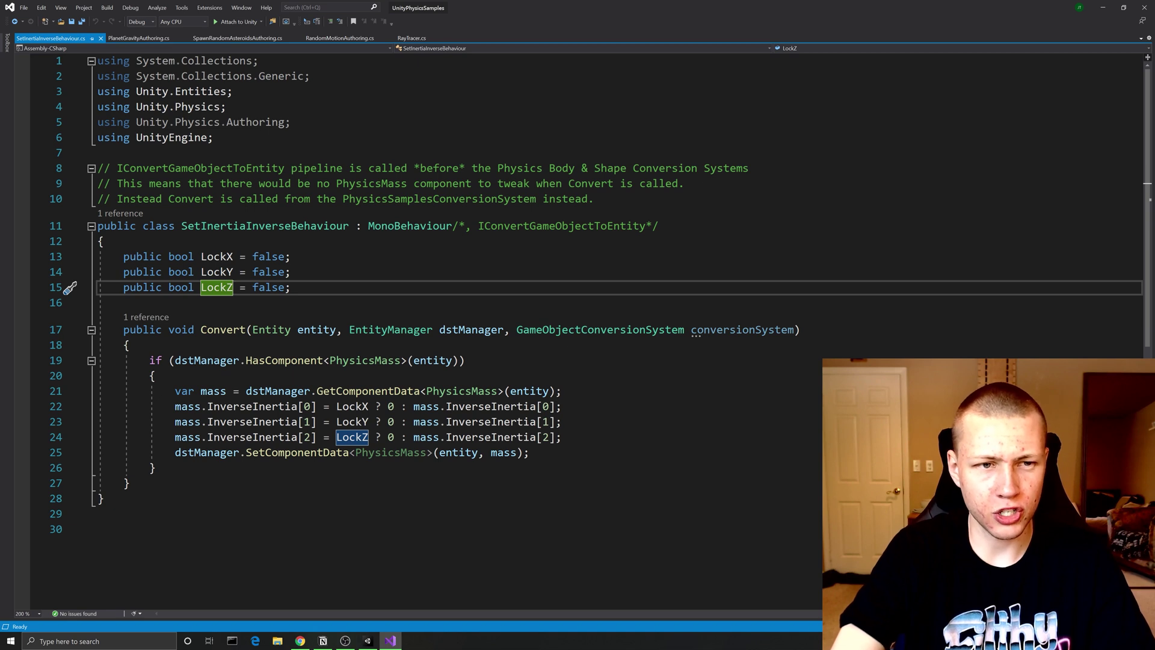
- Read the SetInertiaInverseBehaviour script, highlighting the commented-out IConvertGameObjectToEntity interface, the Convert method and the explanatory comment
{"action": "left_click_drag", "start_coordinate": [452, 225], "coordinate": [659, 226]}
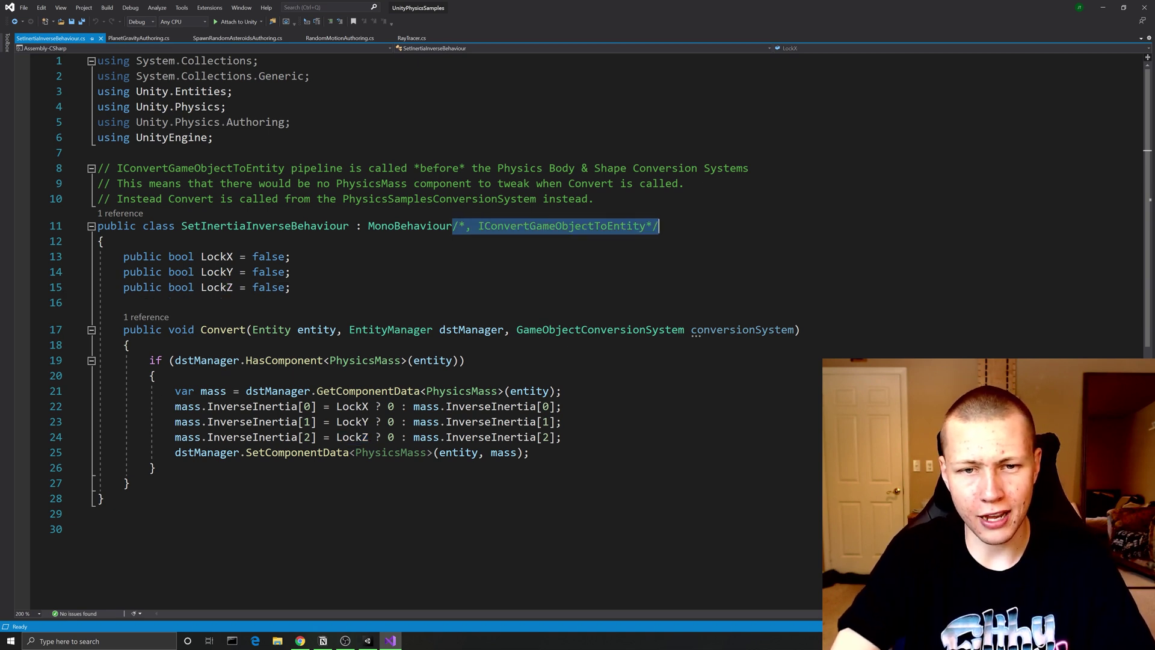
{"action": "left_click", "coordinate": [659, 225]}
{"action": "left_click_drag", "start_coordinate": [200, 330], "coordinate": [247, 329]}
{"action": "left_click", "coordinate": [272, 330]}
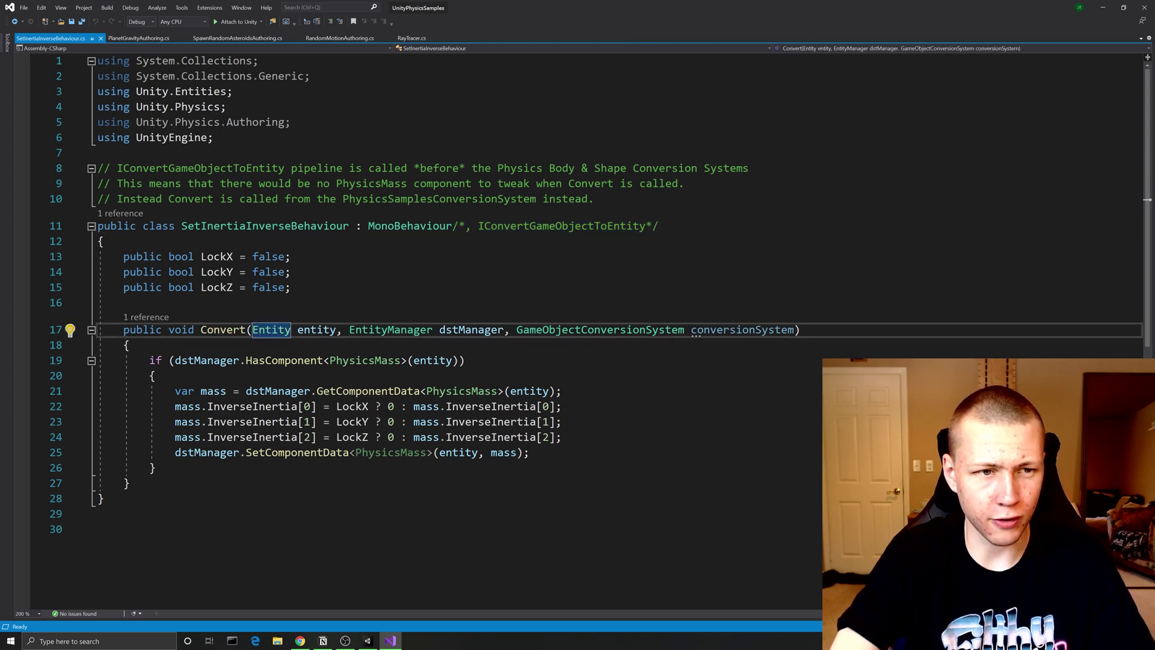
{"action": "left_click_drag", "start_coordinate": [123, 169], "coordinate": [595, 199]}
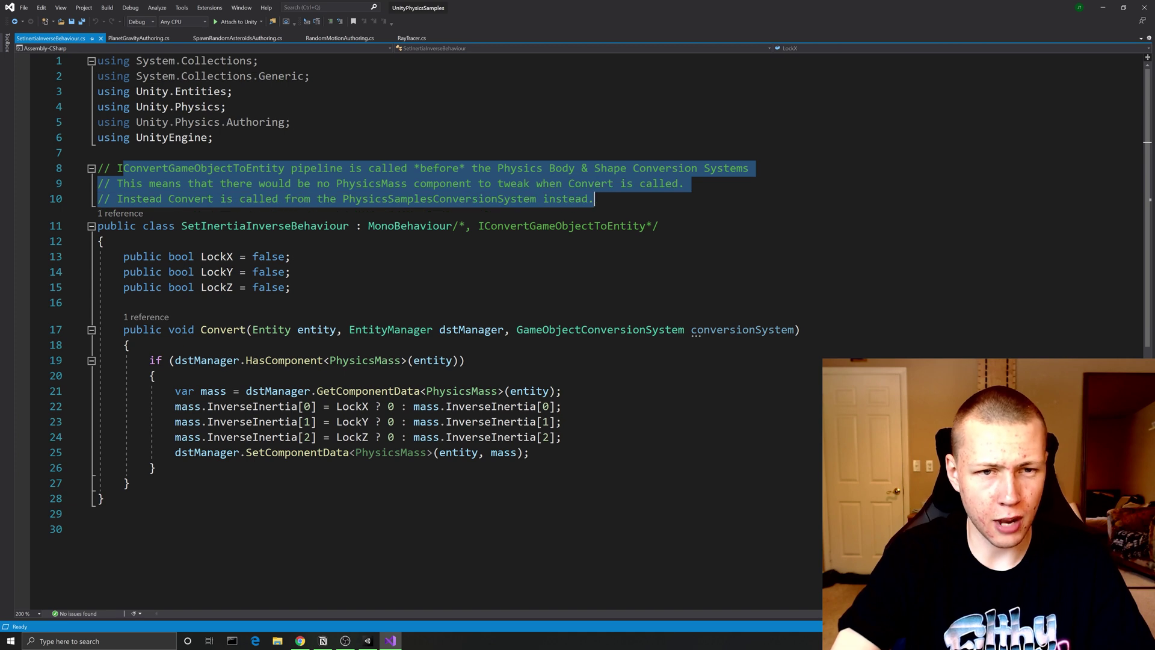
{"action": "key", "text": "Escape"}
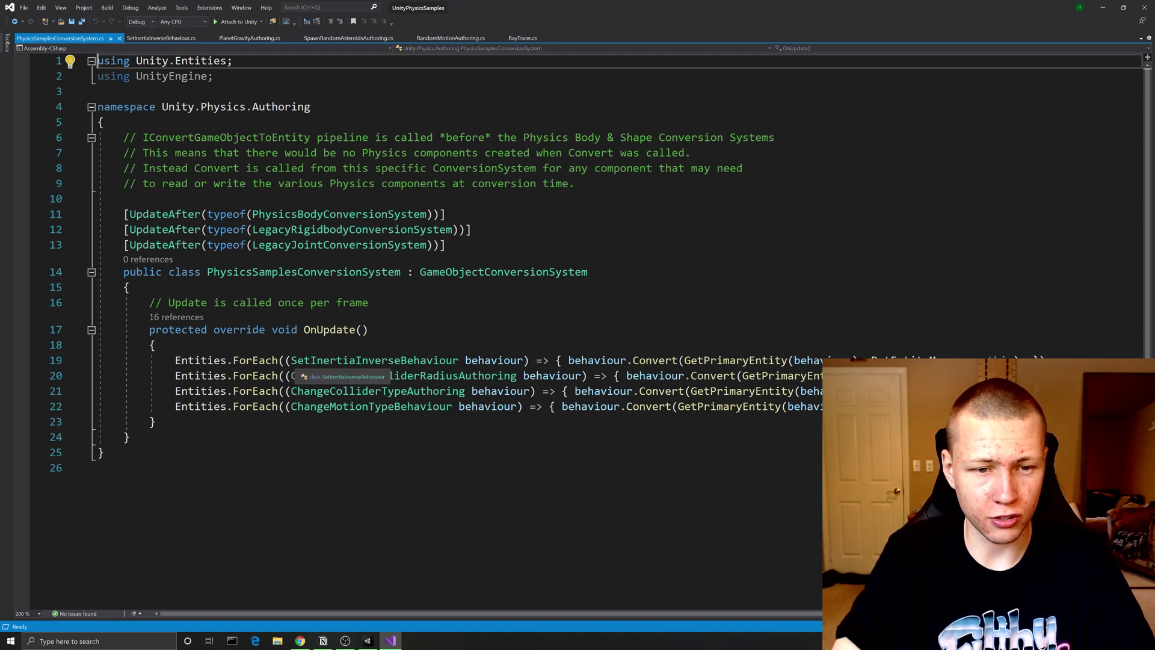
- Examine how PhysicsSamplesConversionSystem calls Convert for SetInertiaInverseBehaviour in its OnUpdate method
{"action": "left_click_drag", "start_coordinate": [292, 360], "coordinate": [459, 360]}
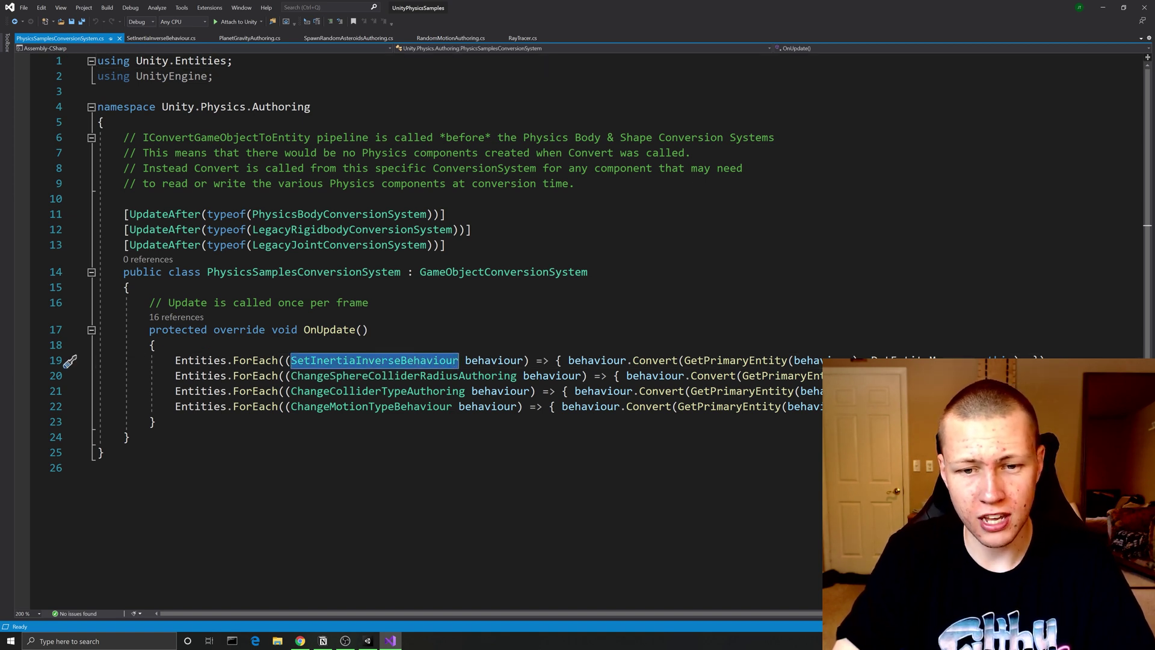
{"action": "left_click_drag", "start_coordinate": [568, 360], "coordinate": [1025, 360]}
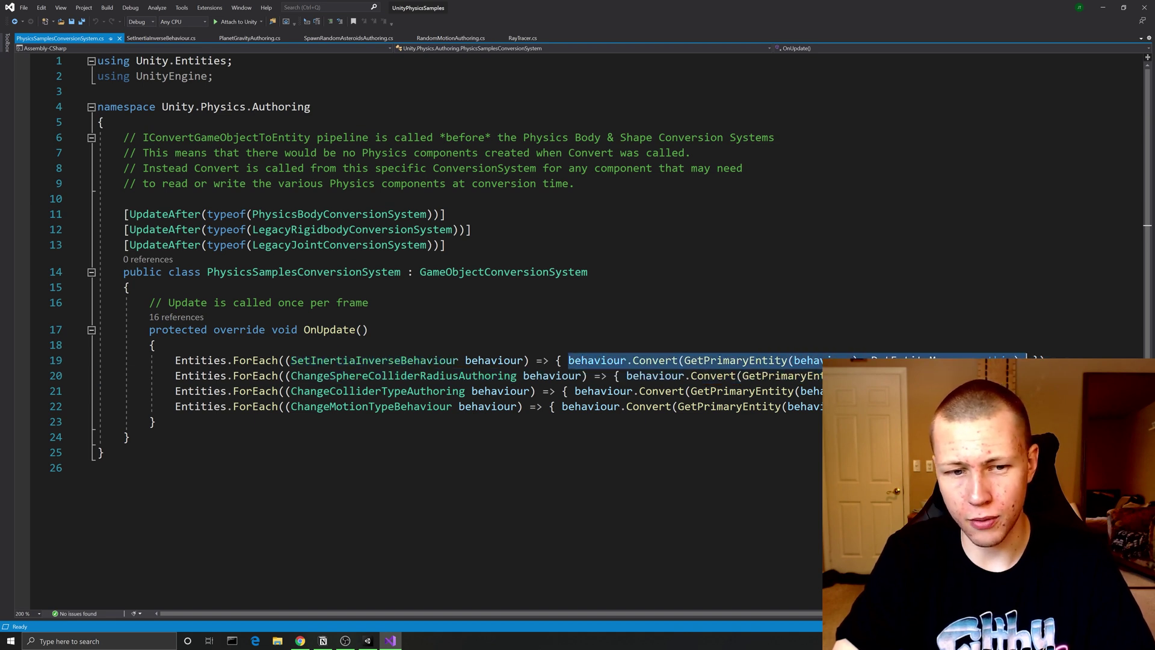
{"action": "left_click", "coordinate": [1026, 360]}
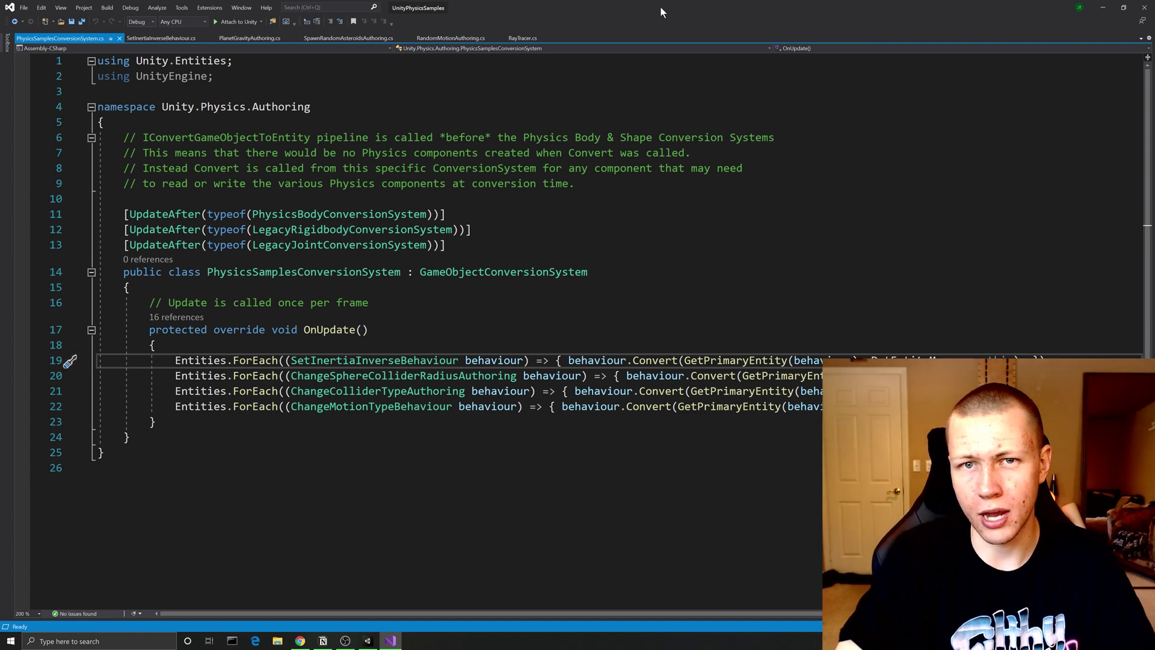
- Switch back to Unity, run the Inertia Tensor simulation to watch the shapes land, and stop it
{"action": "key", "text": "ctrl+Tab"}
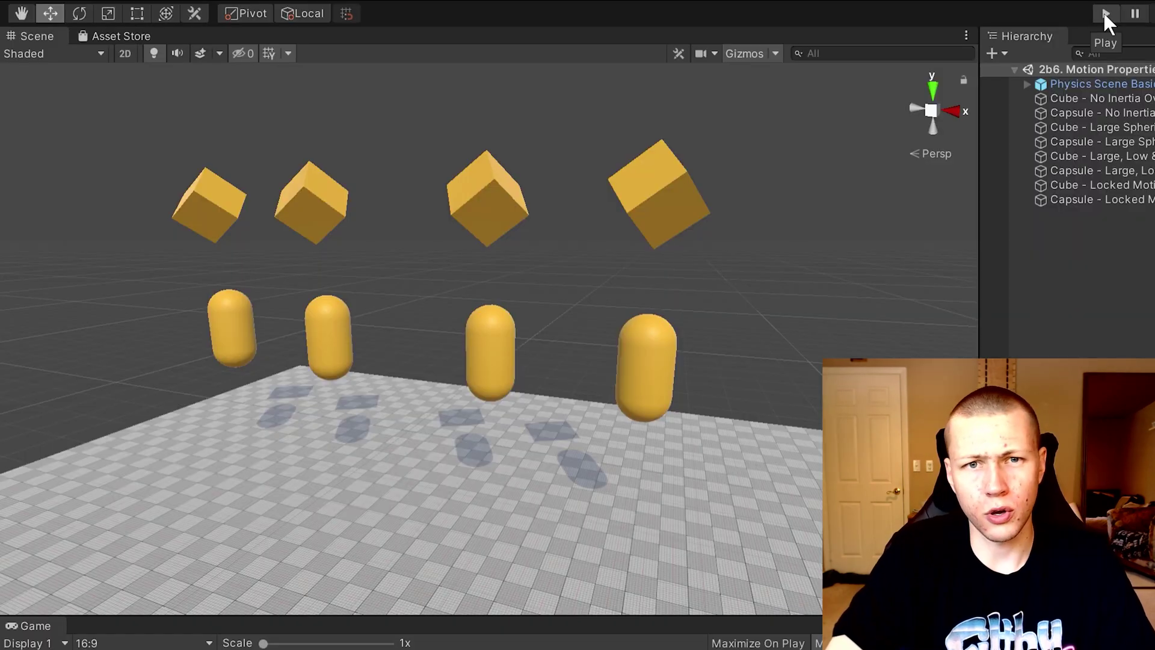
{"action": "left_click", "coordinate": [1105, 14]}
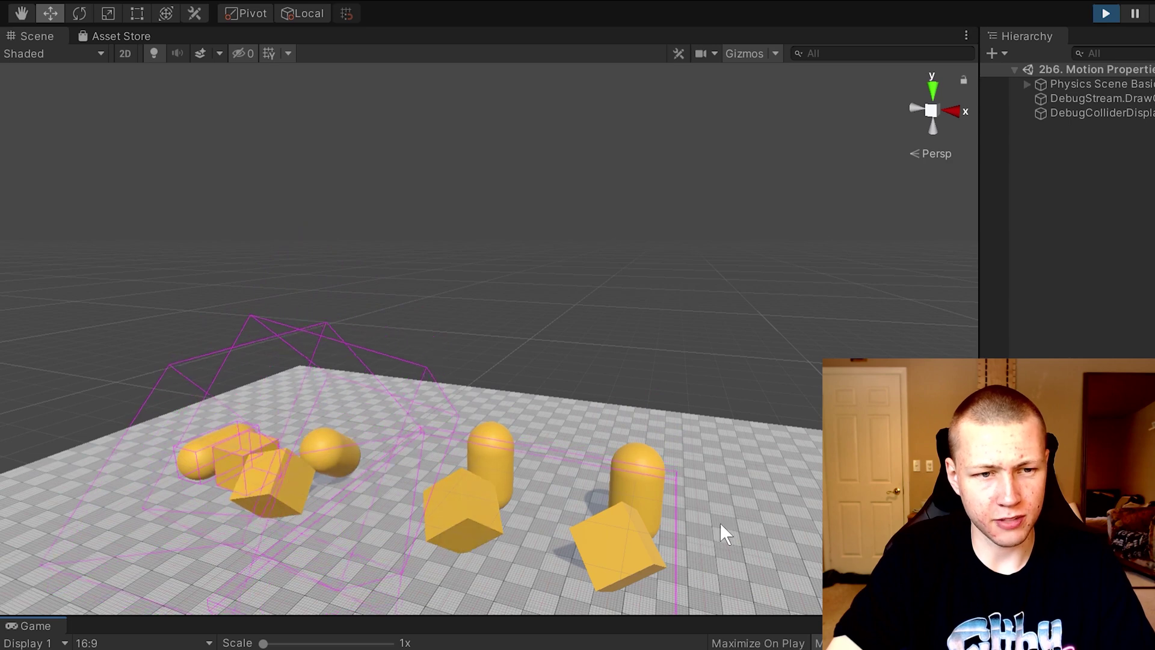
{"action": "middle_click_drag", "start_coordinate": [735, 546], "coordinate": [678, 486]}
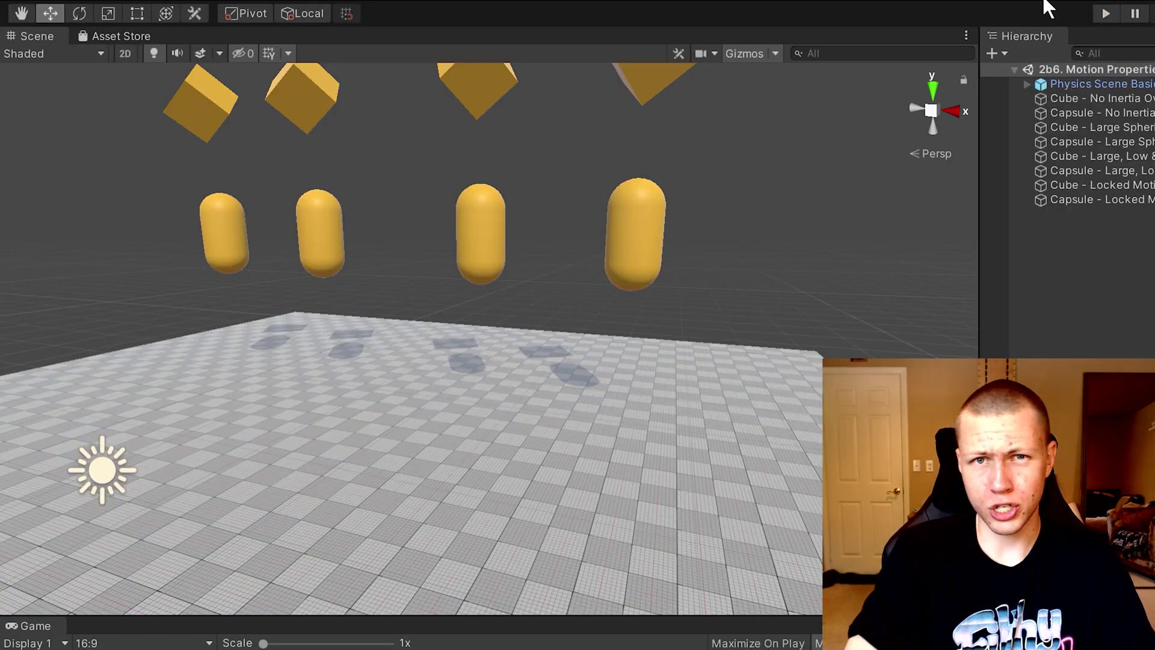